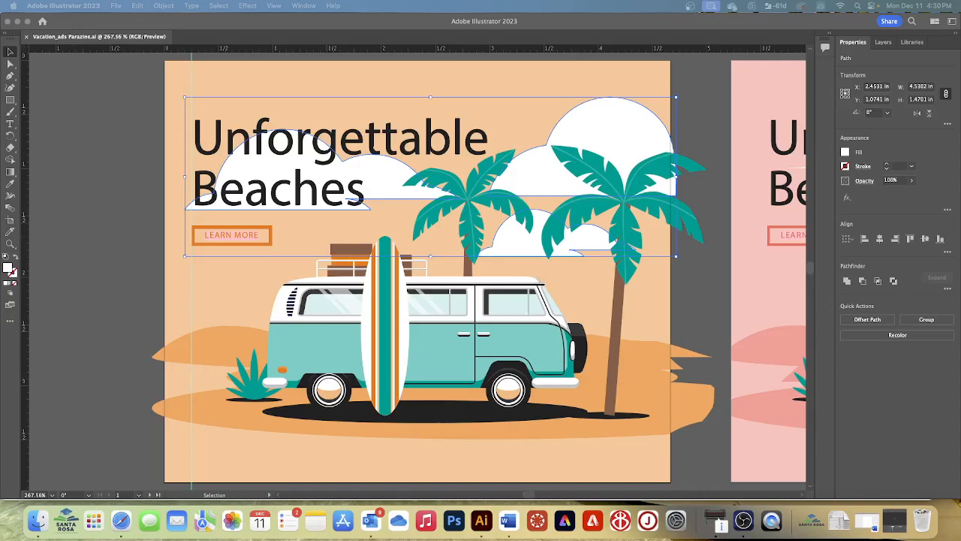
# - Draw a white rectangle about 0.09 in wide and 0.27 in high across the front door window of the beach ad's van
pyautogui.click(437, 360)
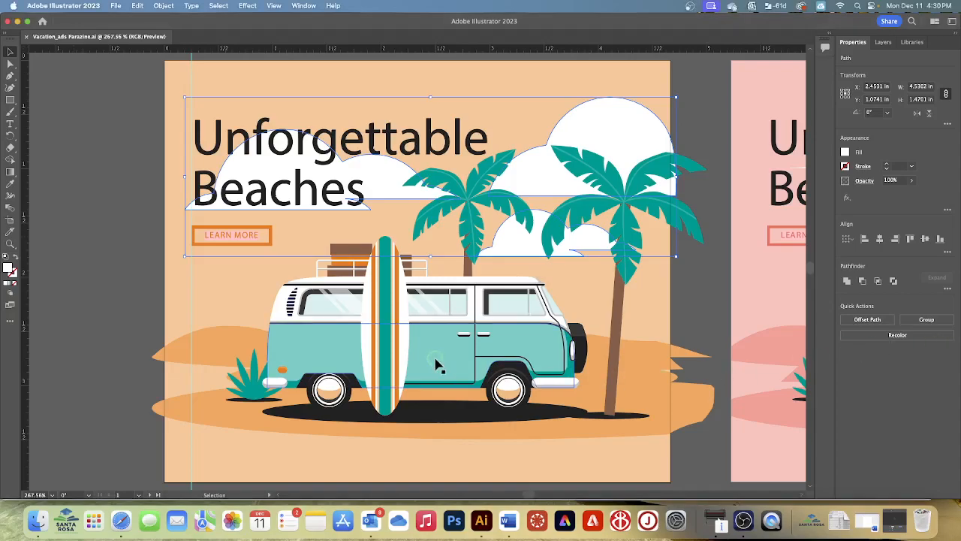
pyautogui.click(531, 356)
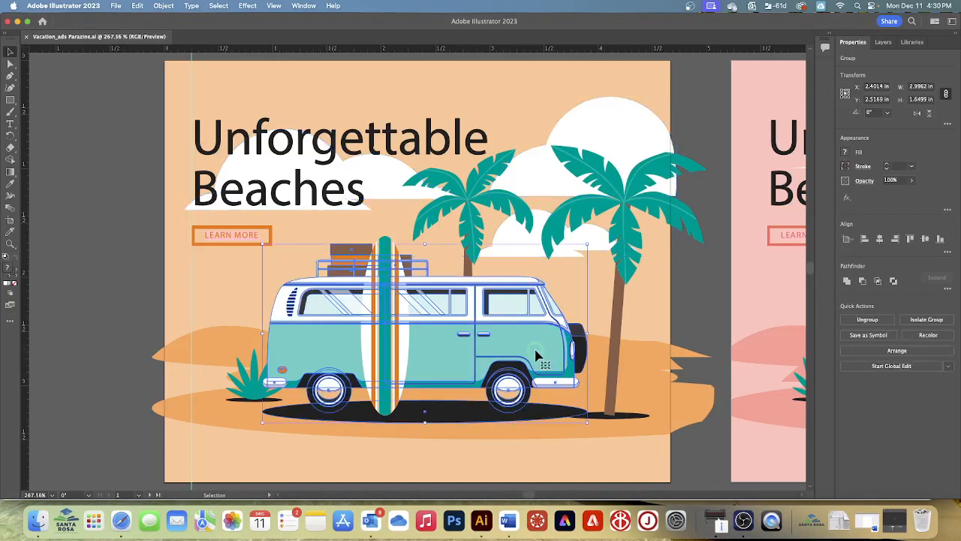
pyautogui.press('a')
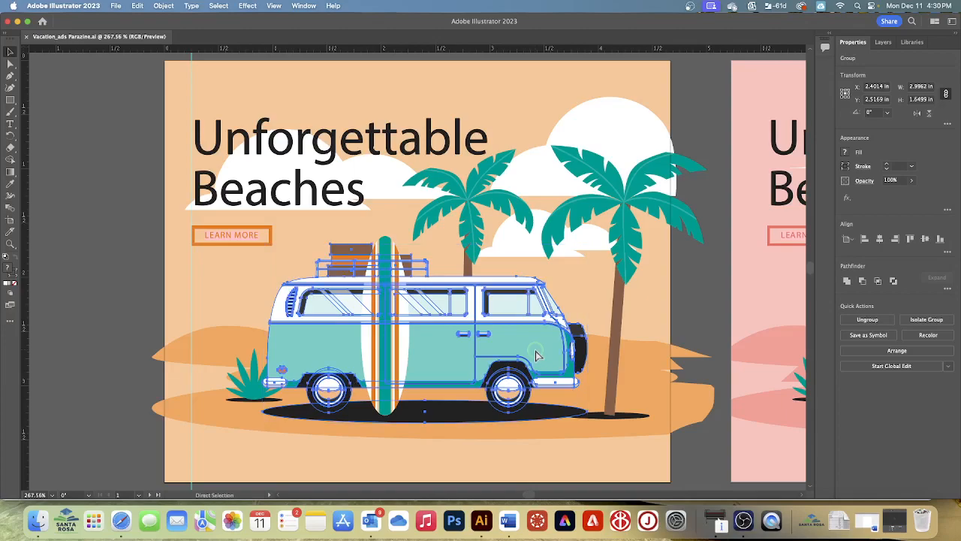
pyautogui.scroll(5, 536, 356)
pyautogui.press('v')
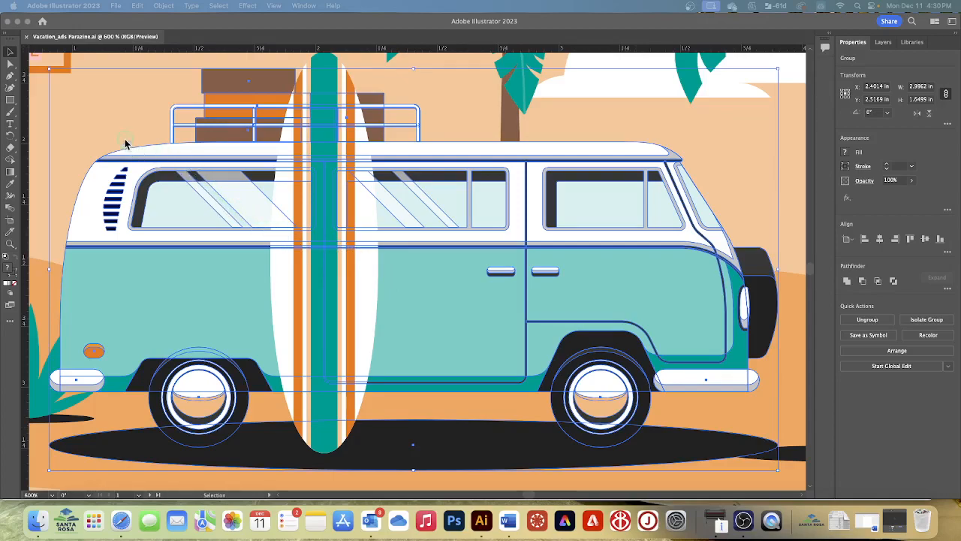
pyautogui.click(10, 99)
pyautogui.click(9, 100)
pyautogui.press('v')
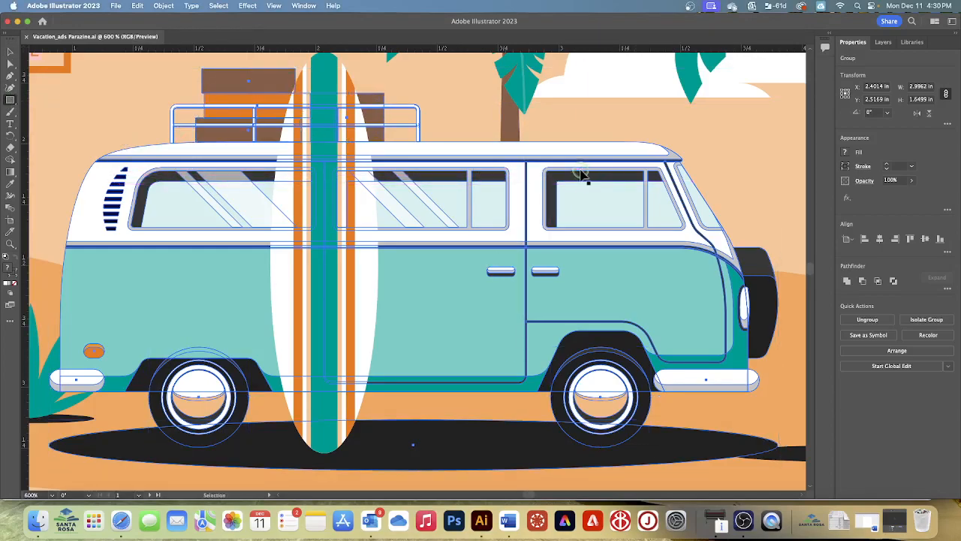
pyautogui.press('m')
pyautogui.moveTo(582, 165); pyautogui.dragTo(606, 231)
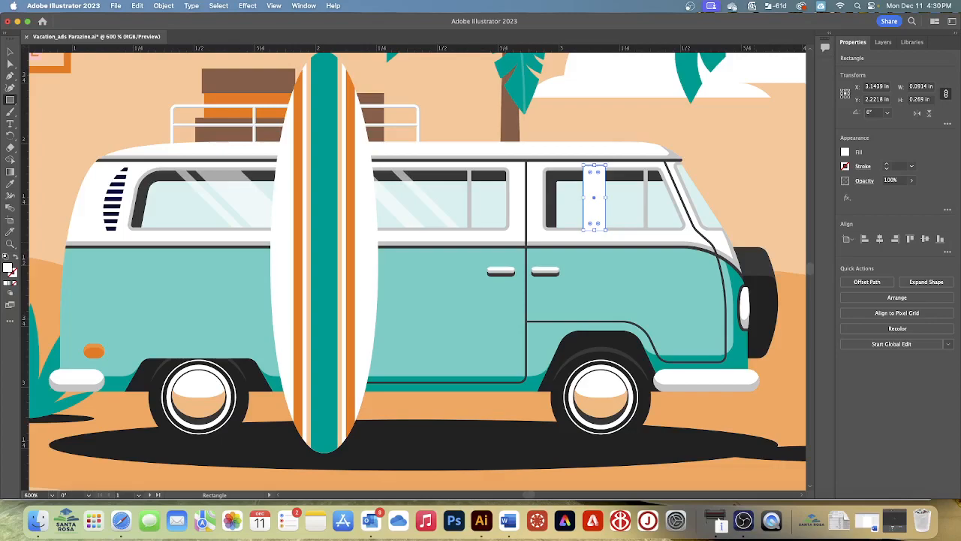
pyautogui.click(846, 152)
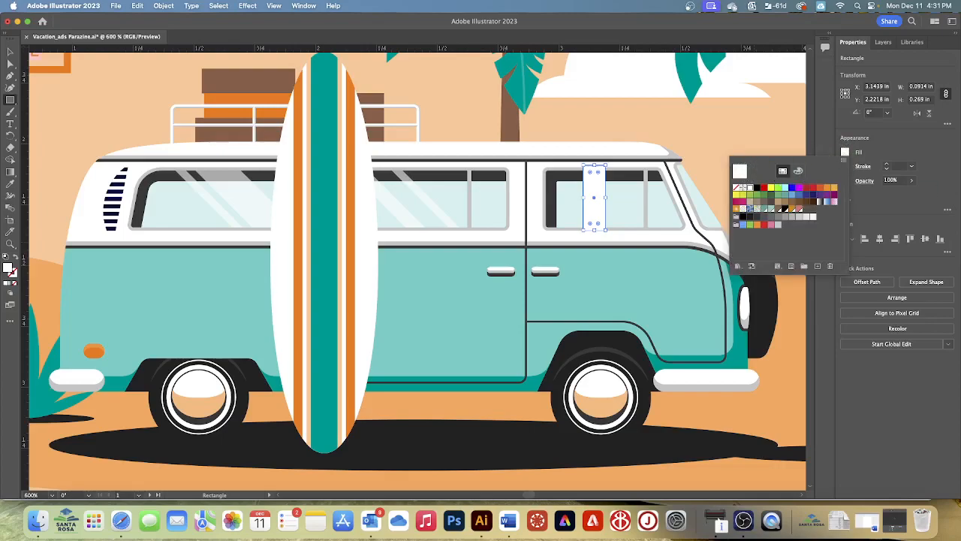
pyautogui.press('Escape')
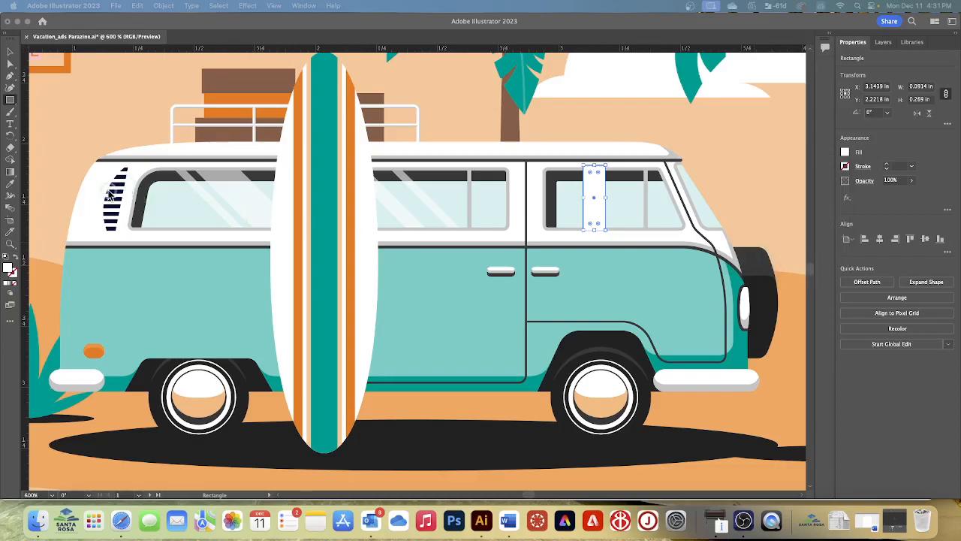
# - Shear the rectangle horizontally with the Shear tool so its upper end leans toward the van's rear, making it about 0.38 in wide
pyautogui.click(10, 139)
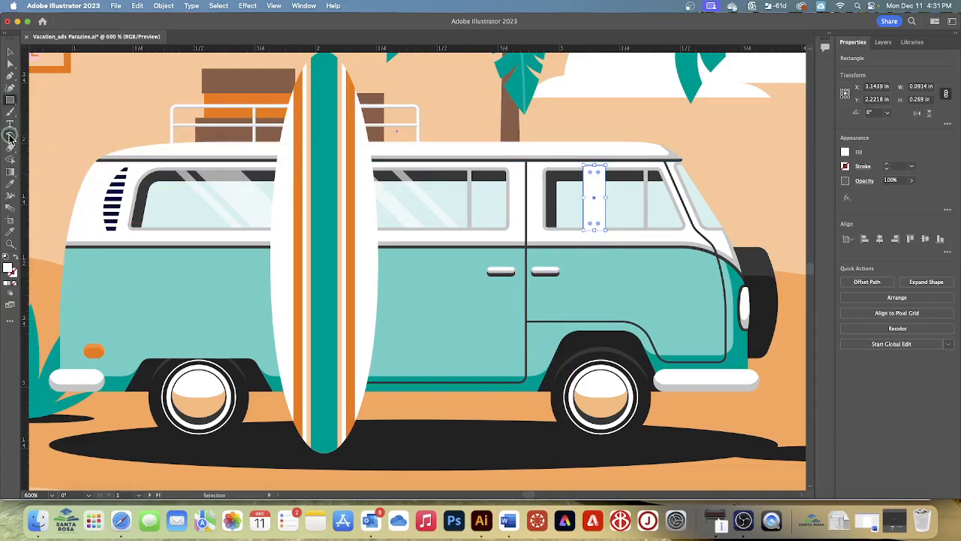
pyautogui.click(15, 137)
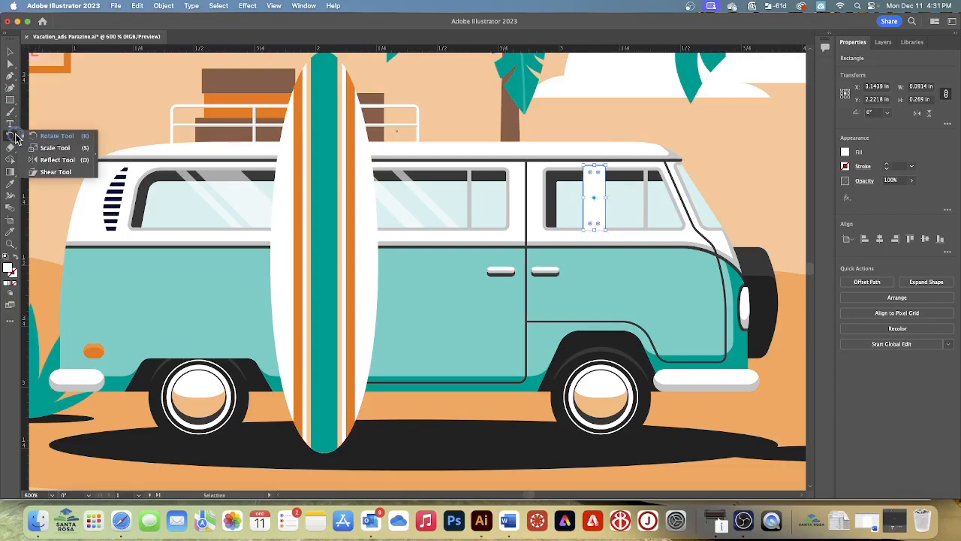
pyautogui.click(55, 172)
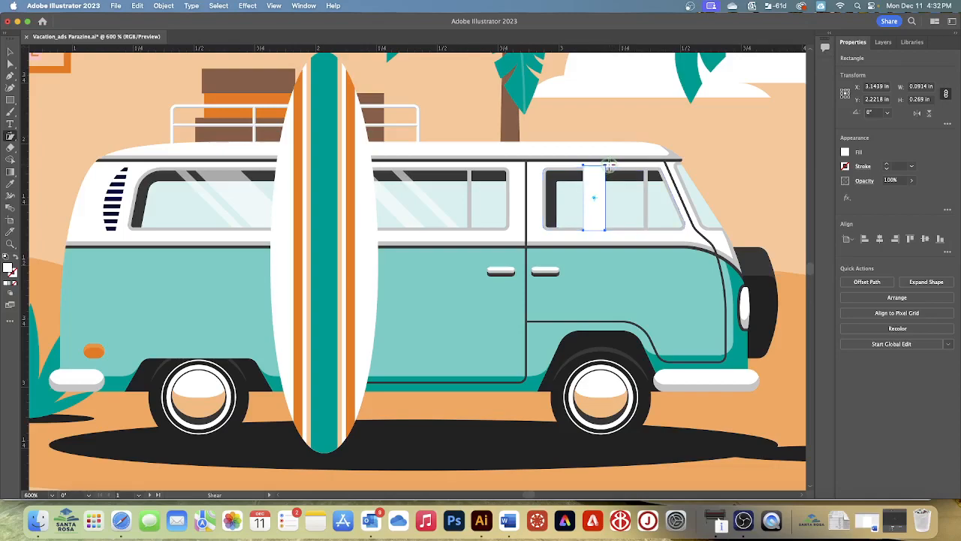
pyautogui.moveTo(605, 161); pyautogui.dragTo(583, 165)
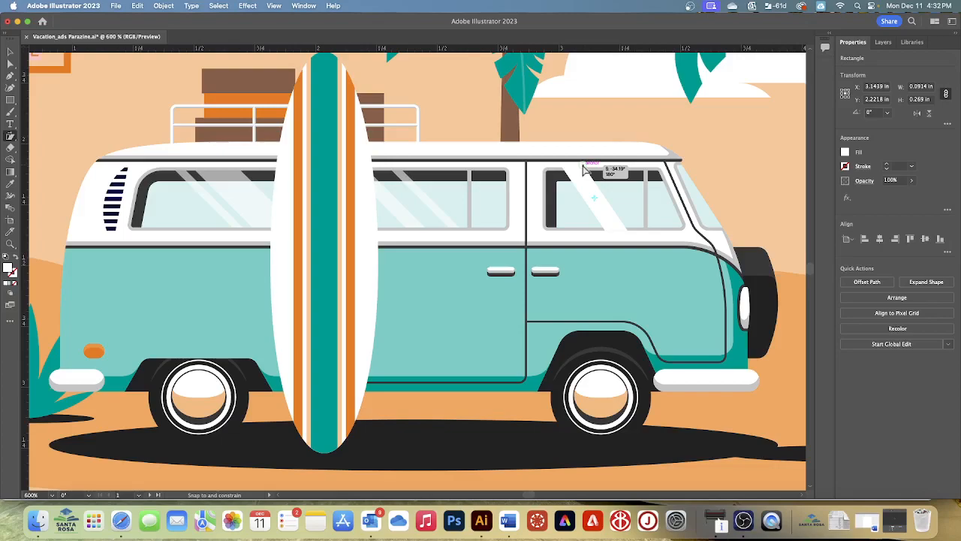
pyautogui.moveTo(584, 170); pyautogui.dragTo(575, 172)
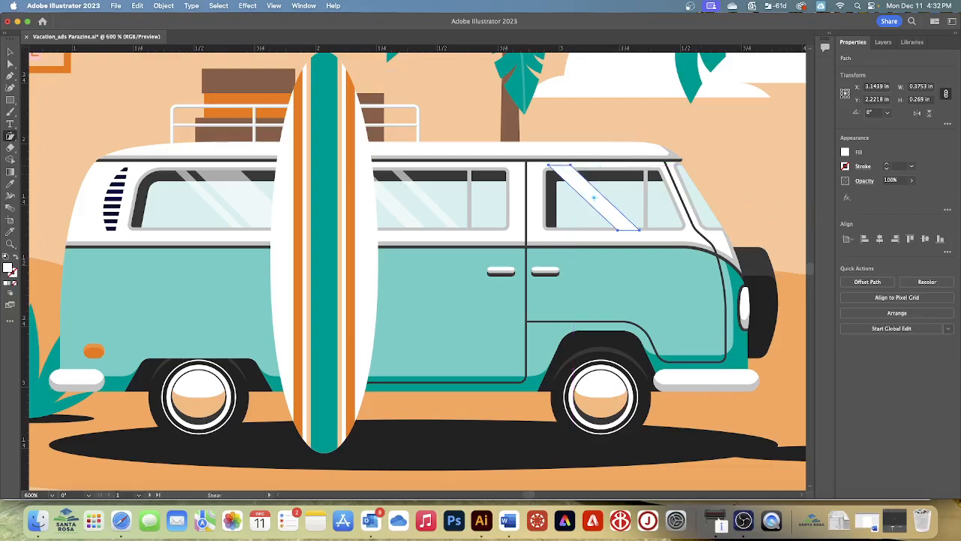
# - Set the slanted window stripe's opacity to 60%
pyautogui.click(911, 181)
pyautogui.moveTo(910, 194); pyautogui.dragTo(896, 195)
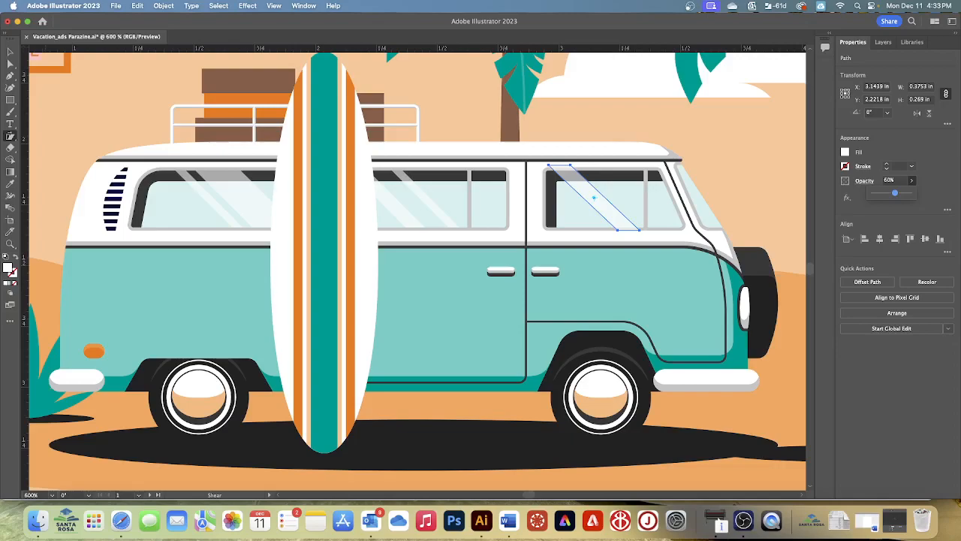
pyautogui.press('v')
# - Make a copy of the slanted stripe moved 0.12 in horizontally and 0 in vertically
pyautogui.click(164, 6)
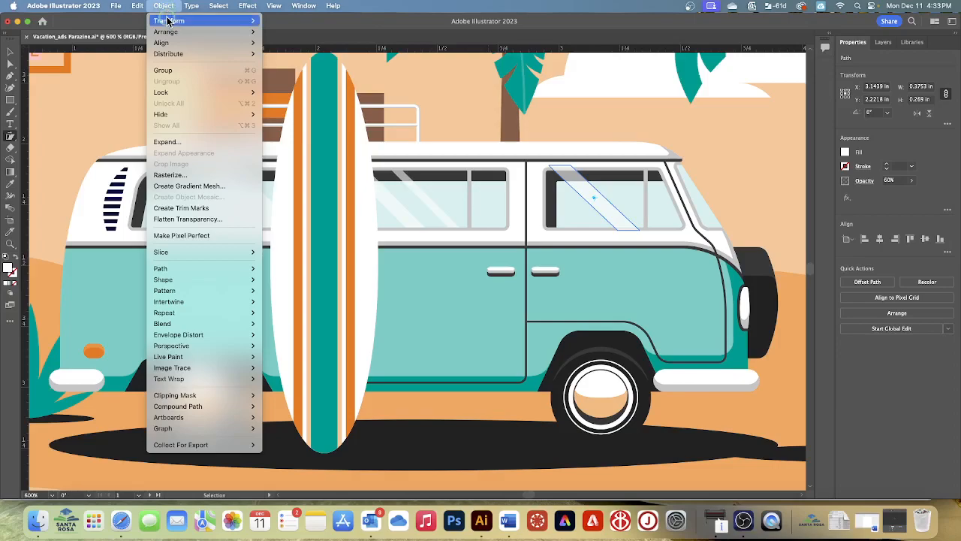
pyautogui.moveTo(169, 21)
pyautogui.click(277, 38)
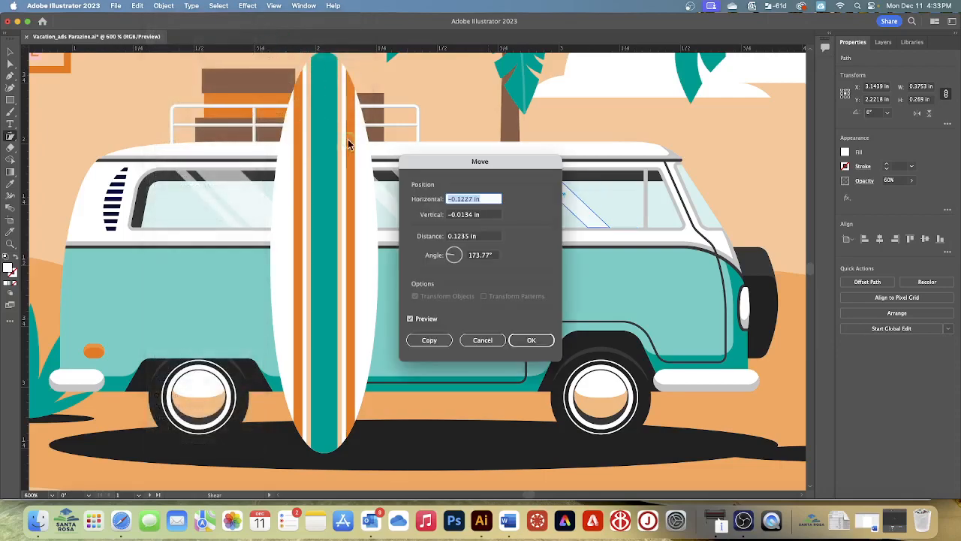
pyautogui.moveTo(435, 158); pyautogui.dragTo(552, 241)
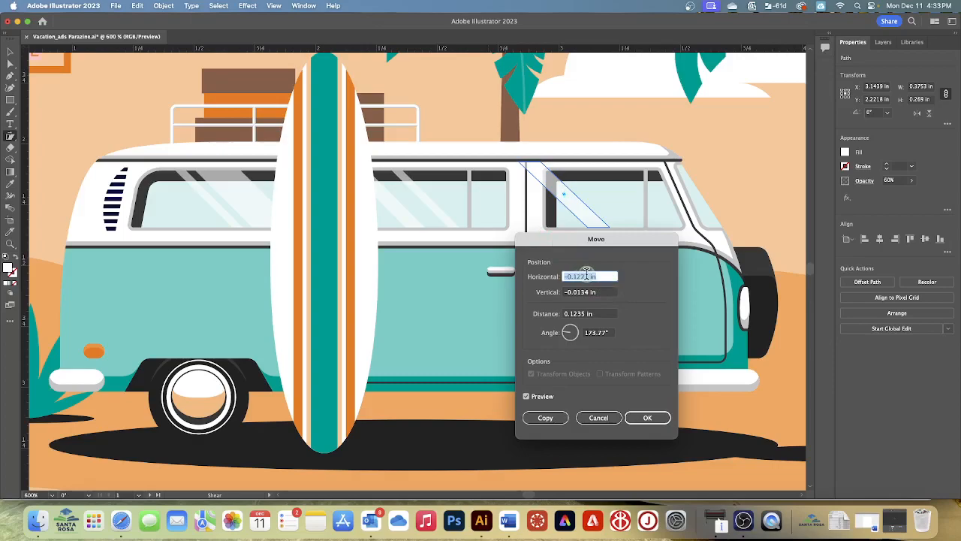
pyautogui.click(587, 276)
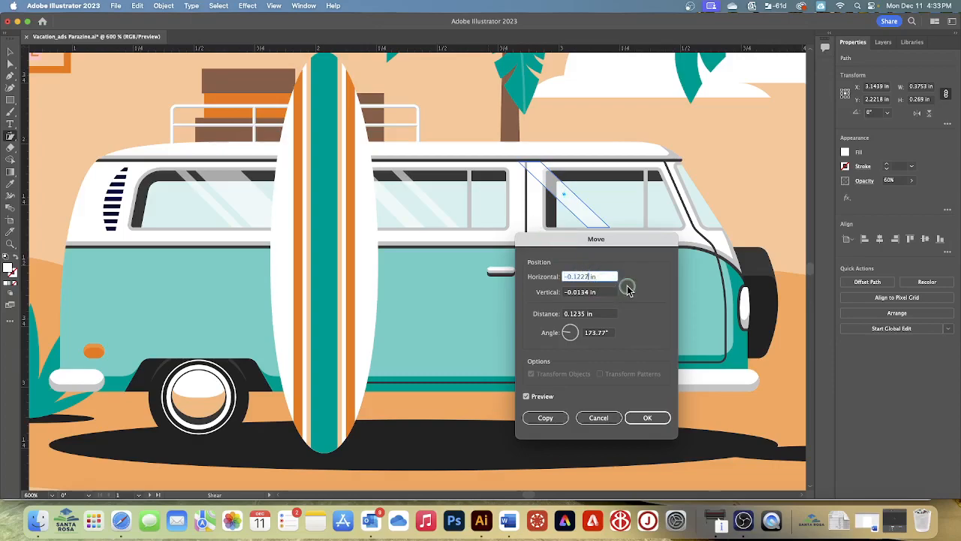
pyautogui.press('BackSpace')
pyautogui.press('BackSpace')
pyautogui.press('BackSpace')
pyautogui.press('BackSpace')
pyautogui.press('BackSpace')
pyautogui.press('BackSpace')
pyautogui.press('BackSpace')
pyautogui.write('0.12')
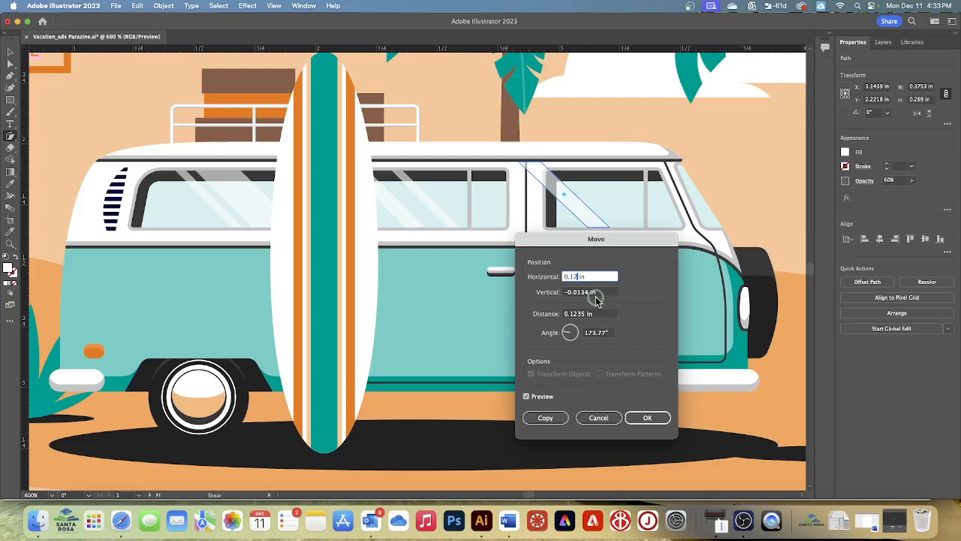
pyautogui.click(590, 293)
pyautogui.moveTo(589, 292); pyautogui.dragTo(515, 293)
pyautogui.write('0')
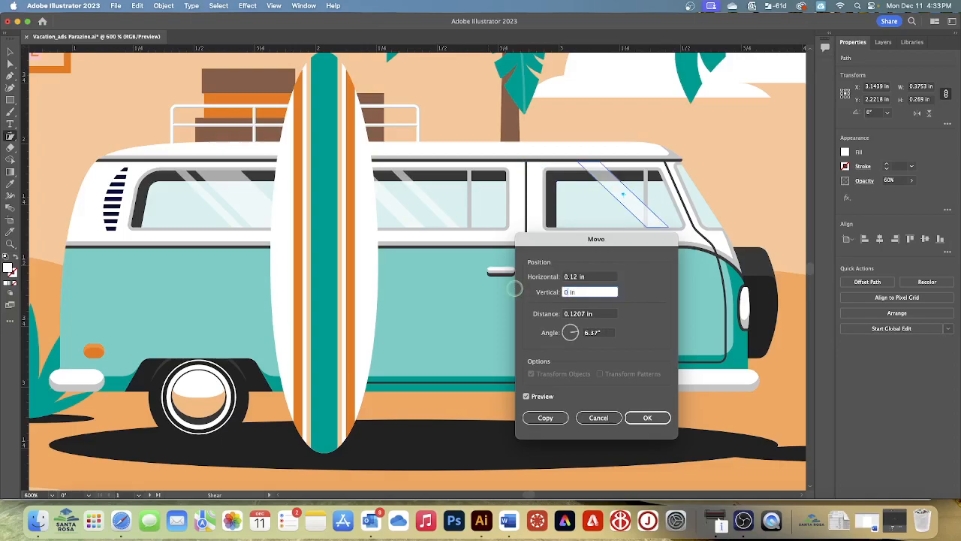
pyautogui.click(549, 418)
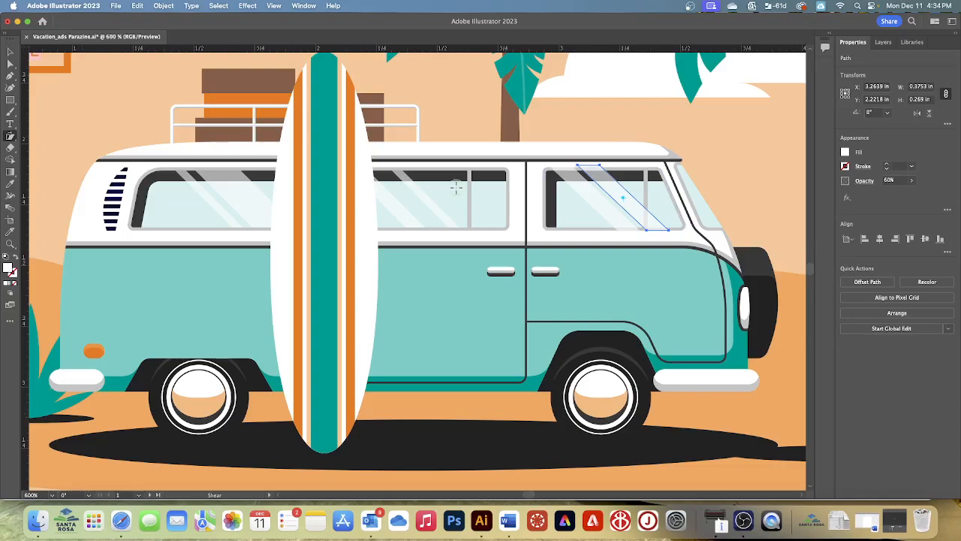
# - Isolate the copied stripe and narrow it to about 0.33 in overall width by nudging its two front-side anchor points toward the other edge
pyautogui.click(10, 52)
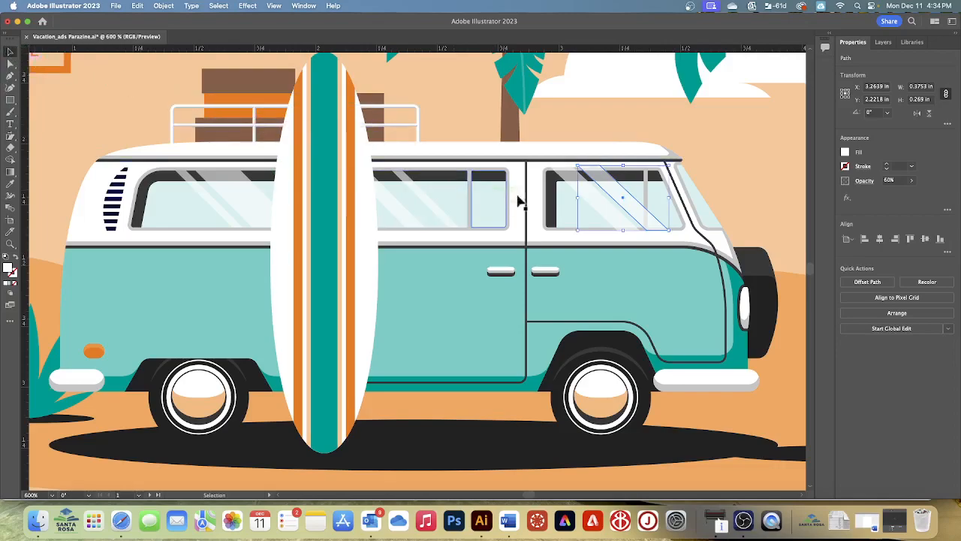
pyautogui.doubleClick(623, 196)
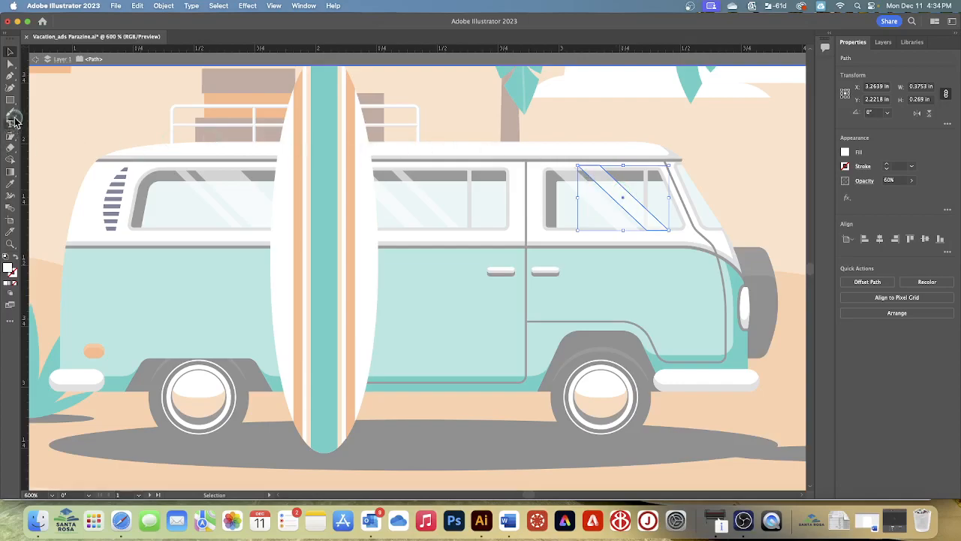
pyautogui.click(9, 65)
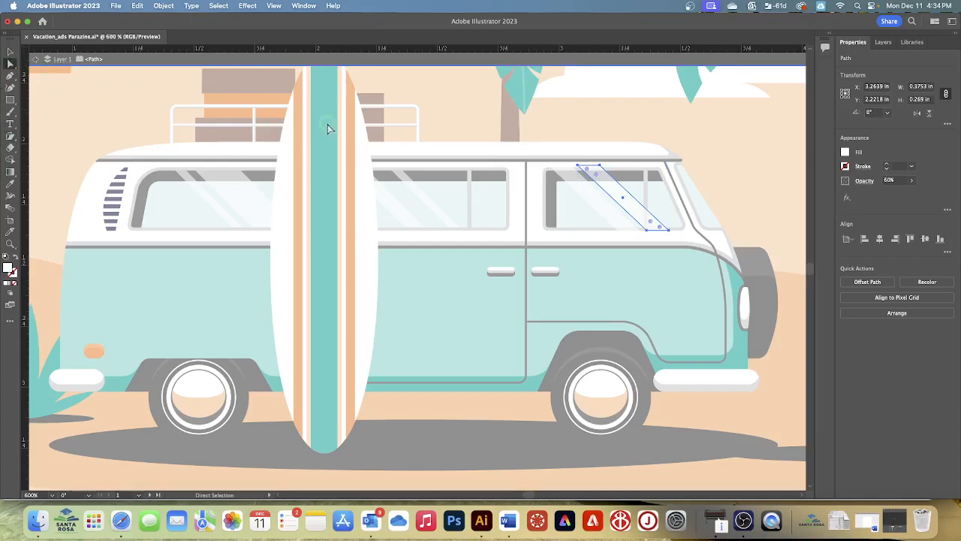
pyautogui.click(601, 167)
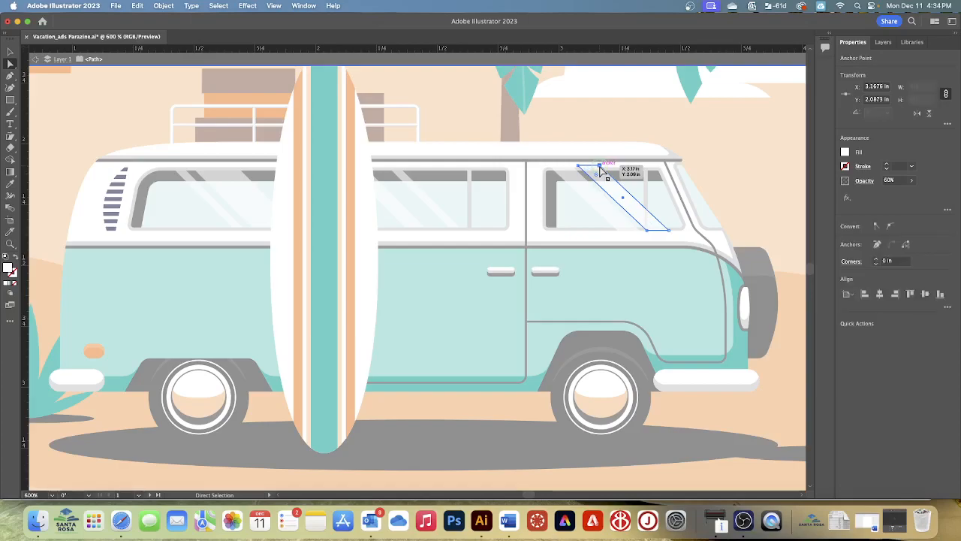
pyautogui.keyDown('shift'); pyautogui.click(669, 231); pyautogui.keyUp('shift')
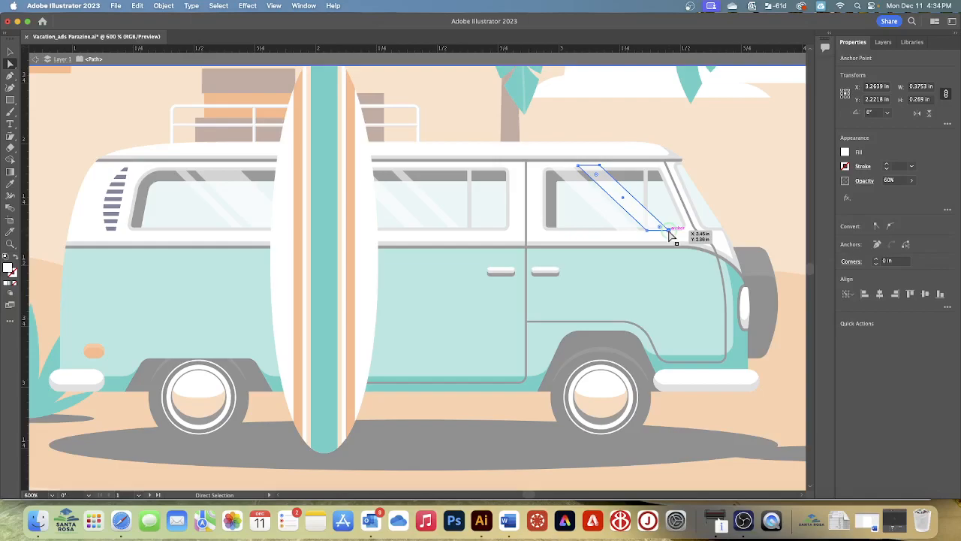
pyautogui.press('Left')
pyautogui.press('Left')
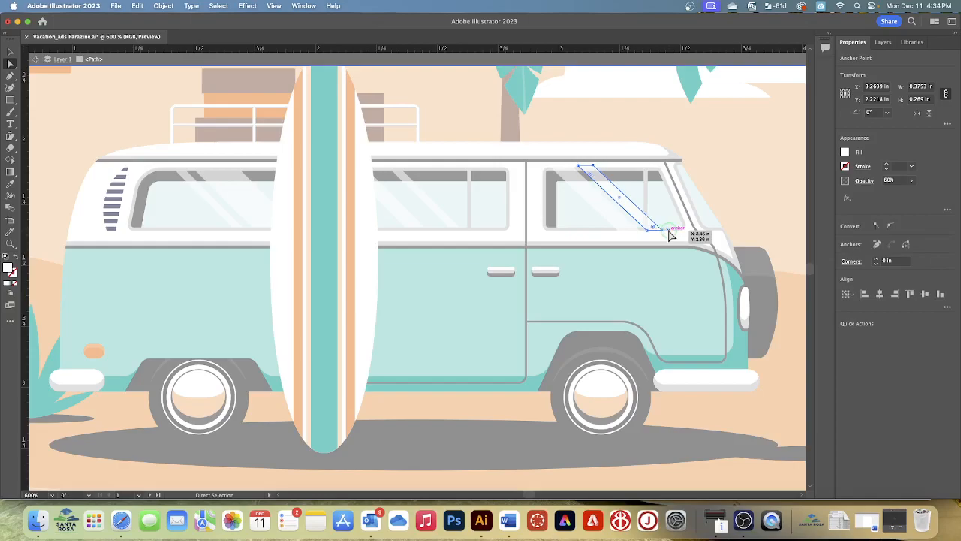
pyautogui.press('Left')
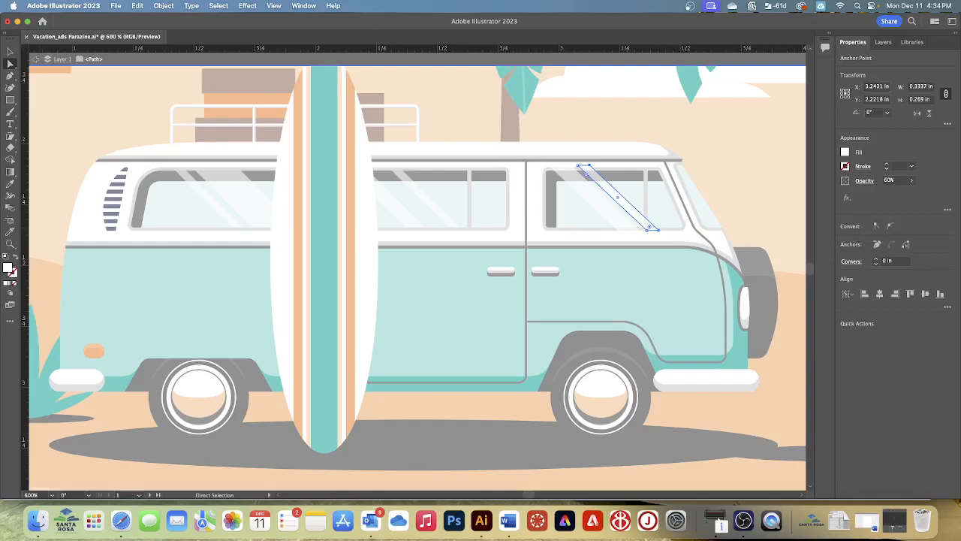
pyautogui.press('Escape')
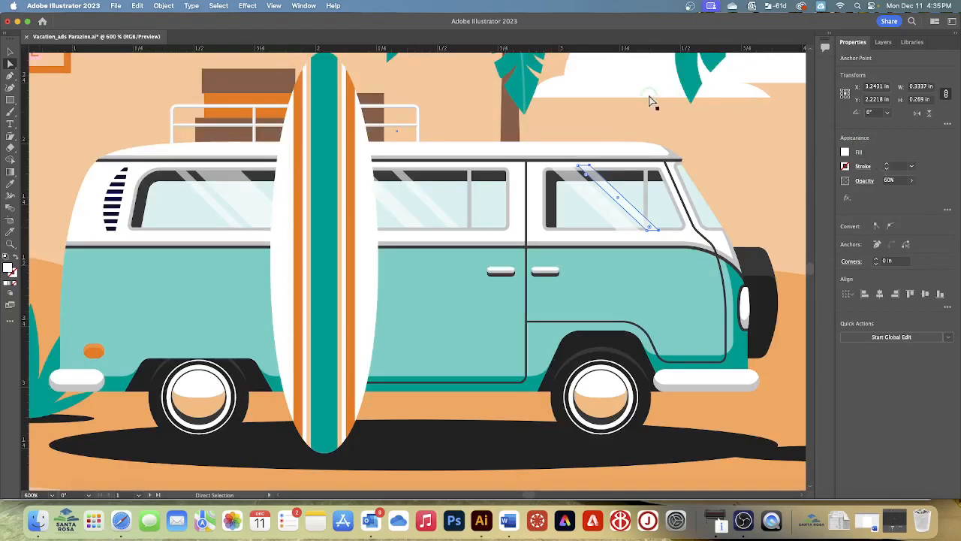
# - Fit all artboards in the window and deselect the stripe
pyautogui.click(274, 7)
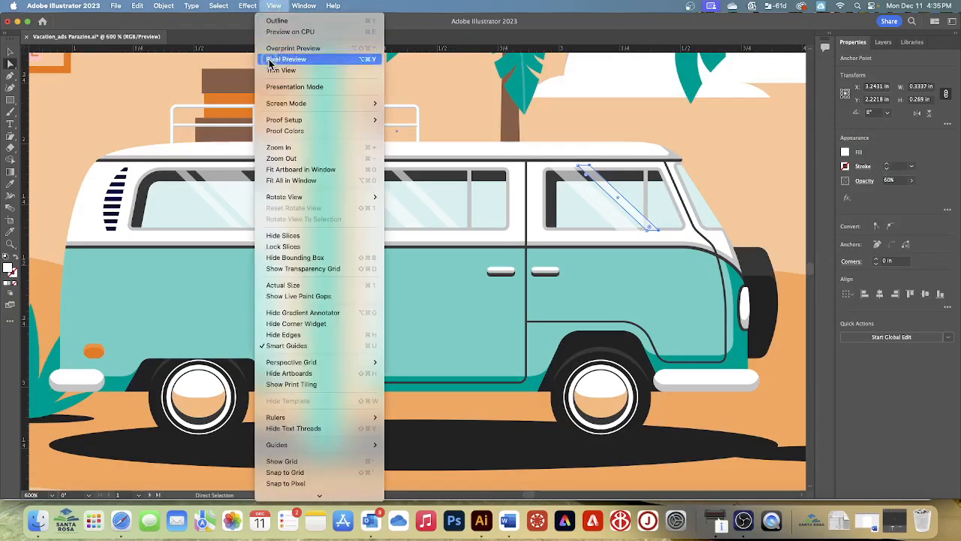
pyautogui.click(296, 181)
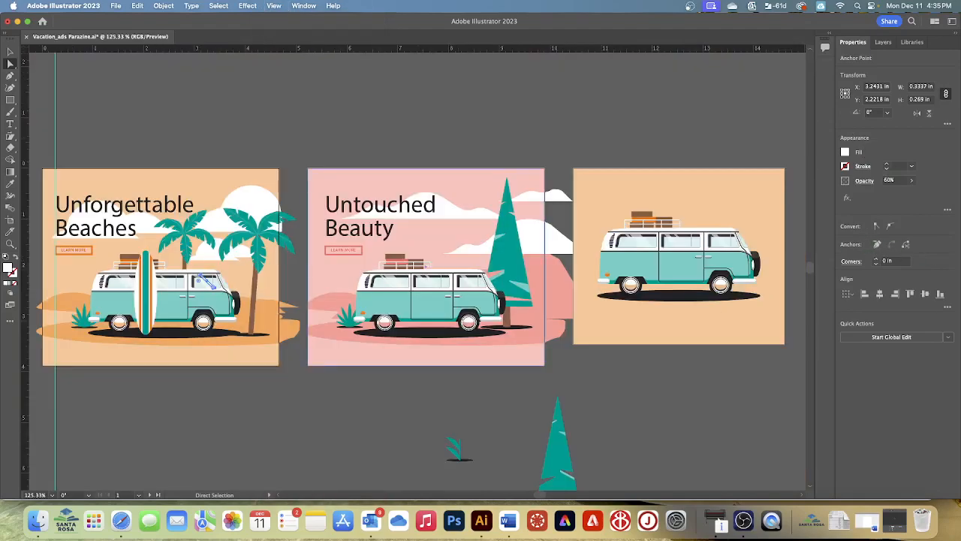
pyautogui.click(211, 4)
pyautogui.click(220, 43)
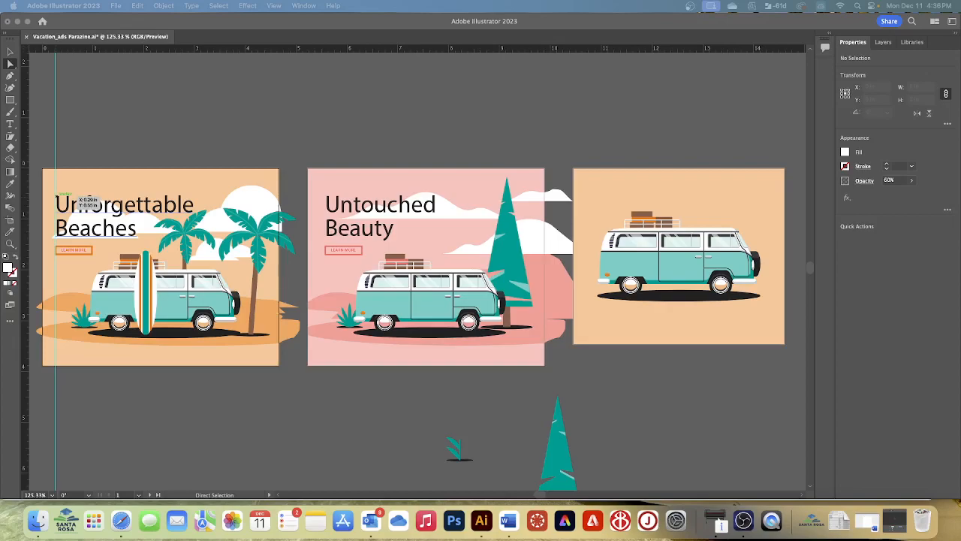
# - Zoom in to 300% on the half-finished plant beside the pine tree below the artboards
pyautogui.scroll(-2, 655, 410)
pyautogui.scroll(-3, 655, 410)
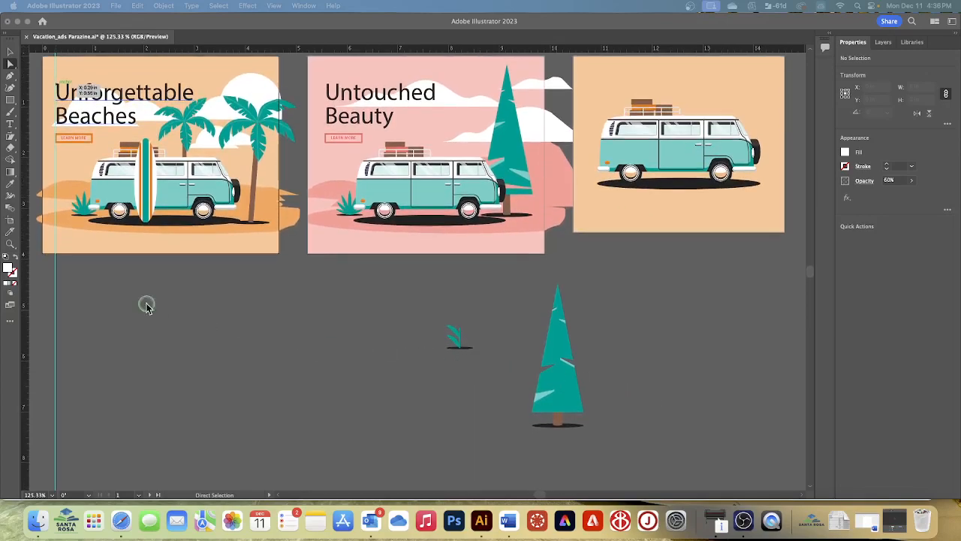
pyautogui.click(9, 244)
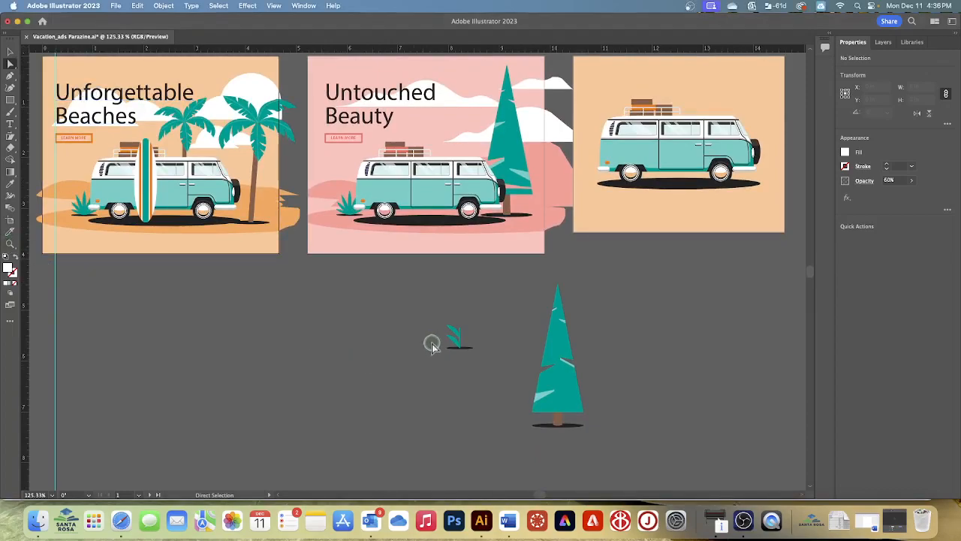
pyautogui.click(462, 340)
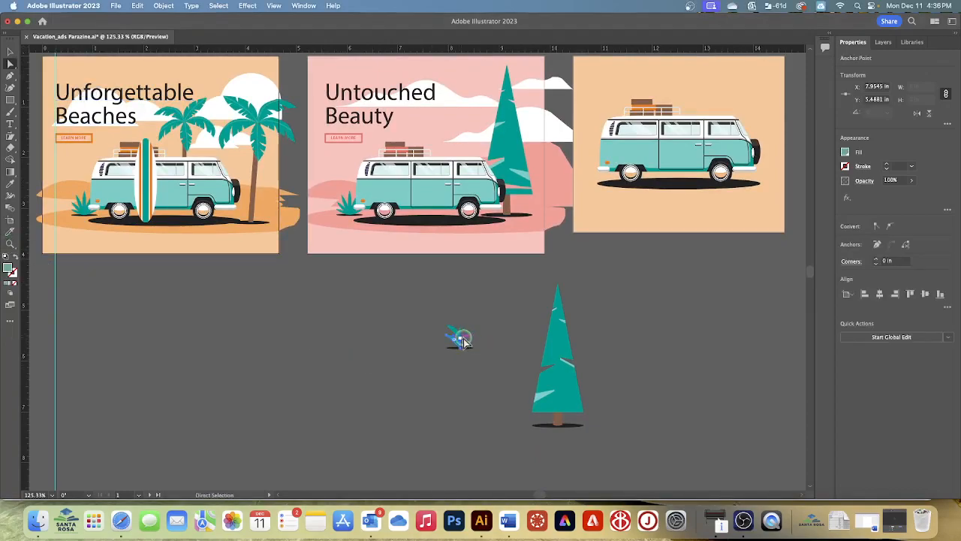
pyautogui.click(9, 245)
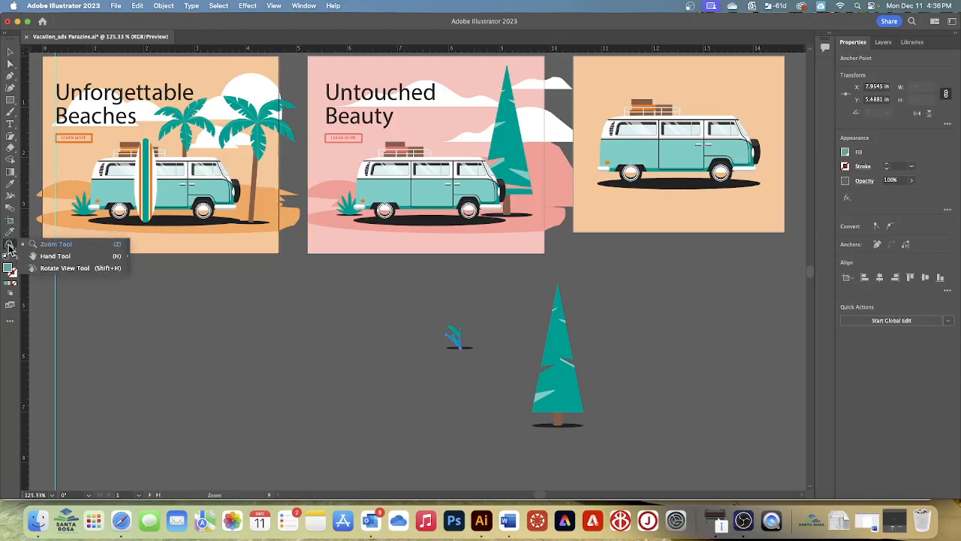
pyautogui.click(60, 245)
pyautogui.click(478, 336)
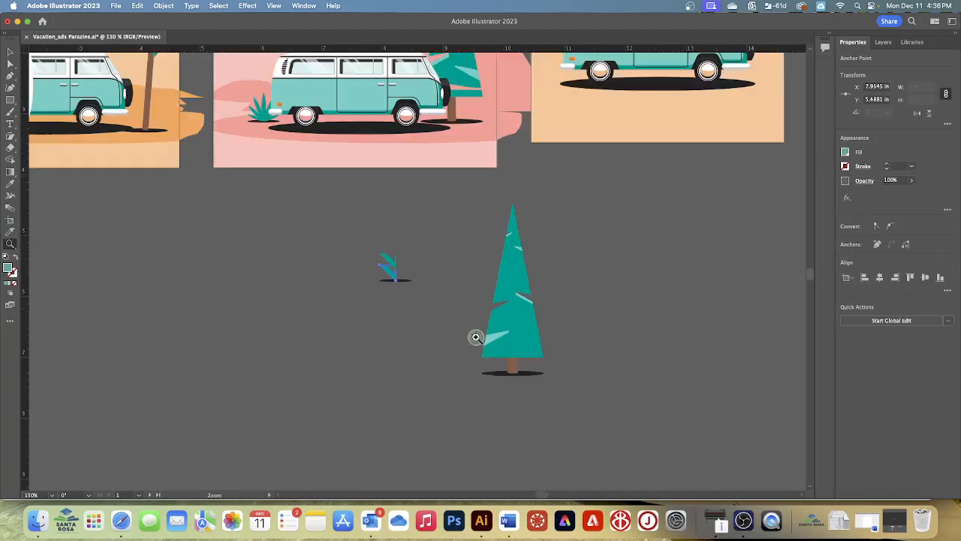
pyautogui.click(437, 327)
pyautogui.click(334, 312)
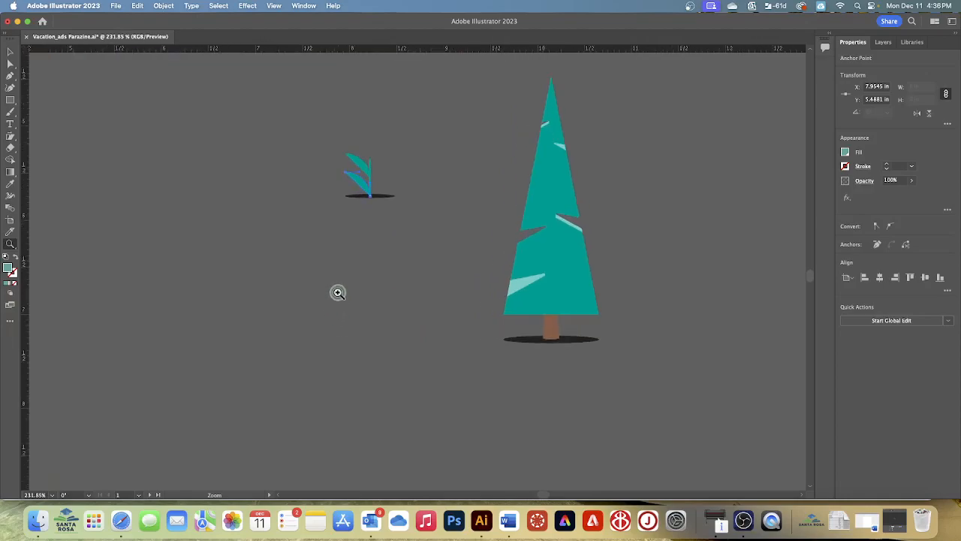
pyautogui.scroll(1, 360, 325)
pyautogui.click(363, 326)
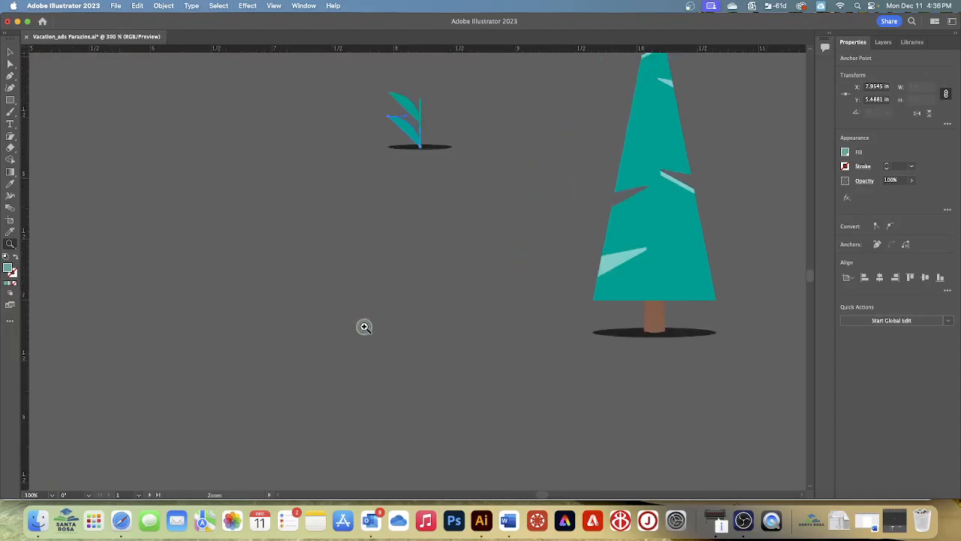
pyautogui.scroll(3, 390, 289)
pyautogui.scroll(1, 392, 289)
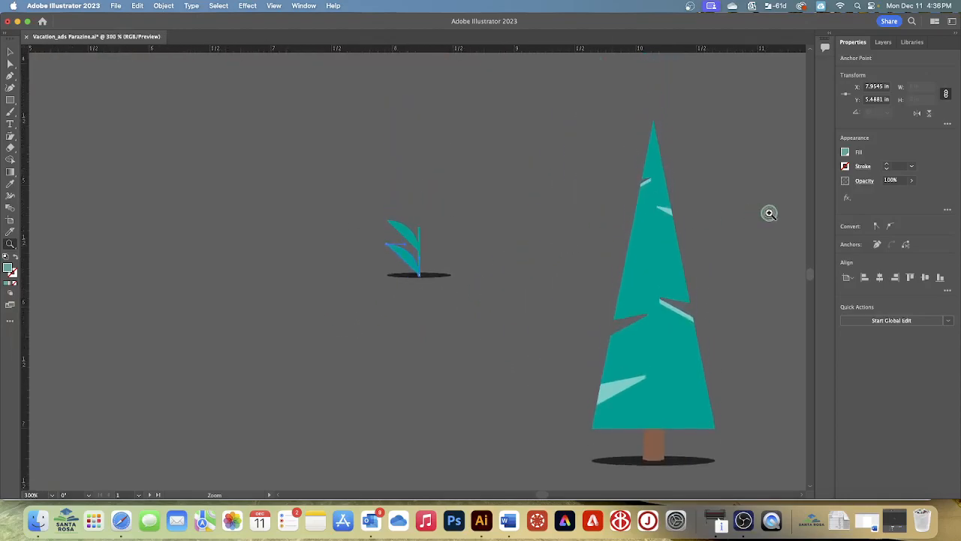
# - Select the half-finished plant's leaves and stem without the shadow and apply a Mirror Repeat to them
pyautogui.click(10, 51)
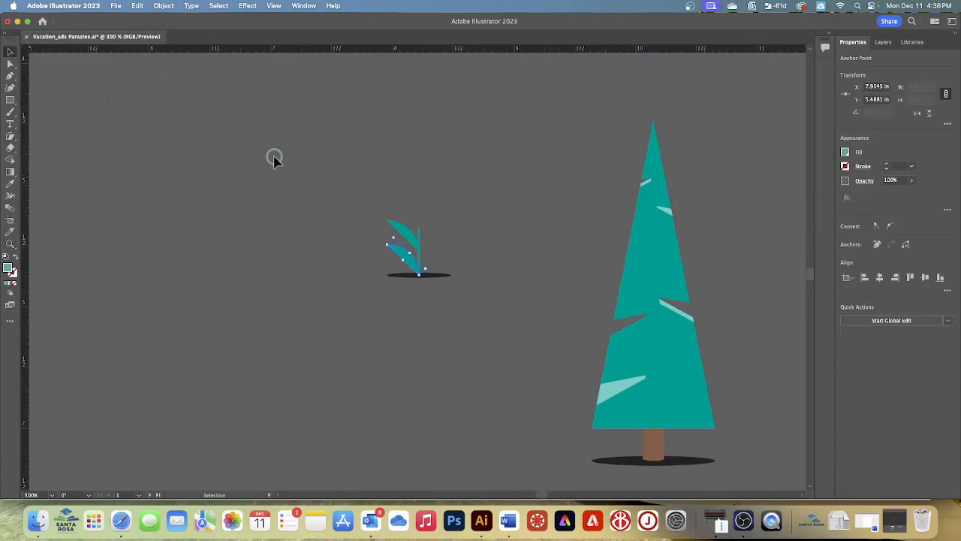
pyautogui.moveTo(385, 236); pyautogui.dragTo(472, 294)
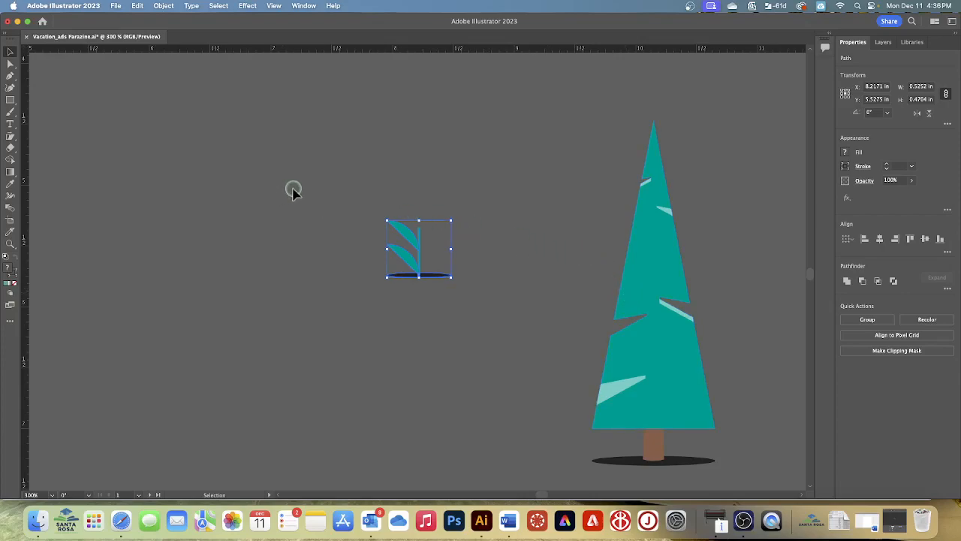
pyautogui.hscroll(1, 293, 186)
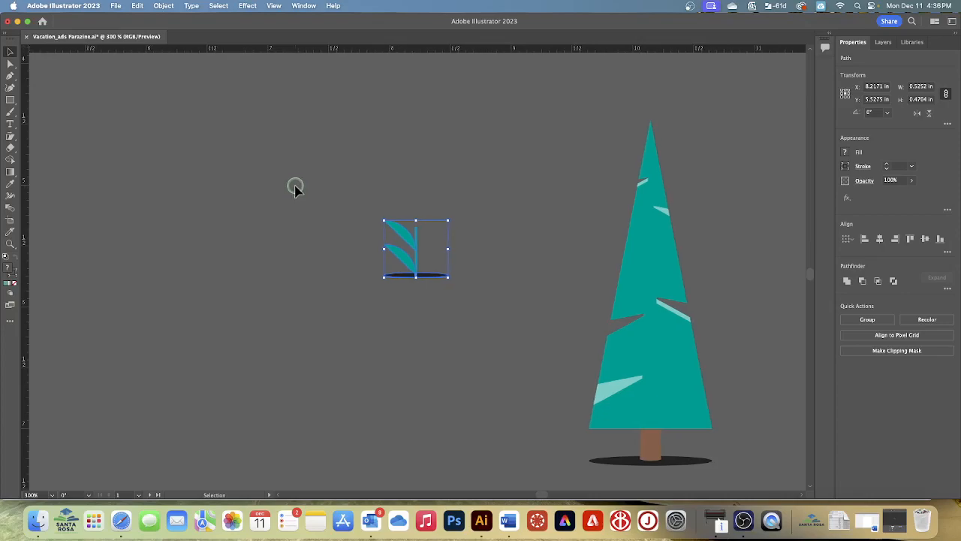
pyautogui.click(312, 193)
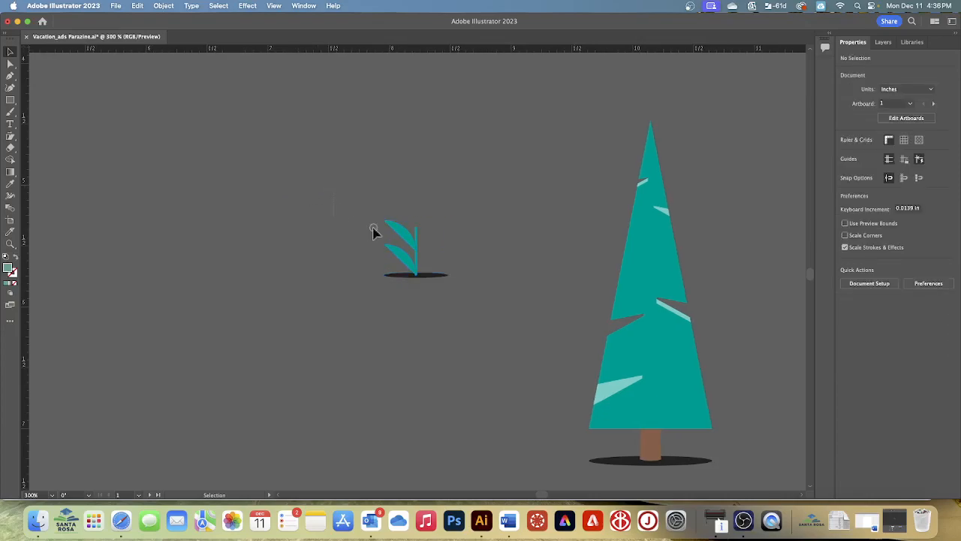
pyautogui.moveTo(410, 237); pyautogui.dragTo(479, 262)
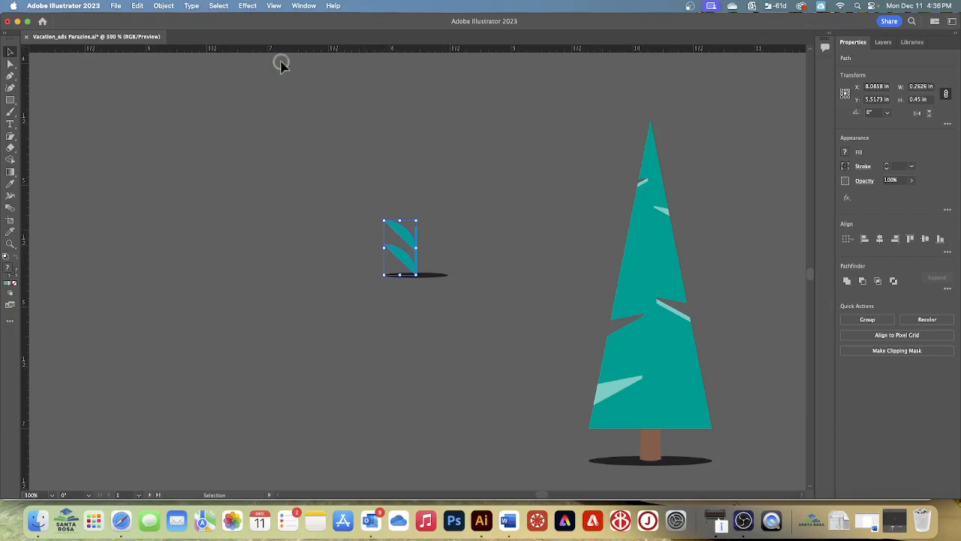
pyautogui.click(163, 6)
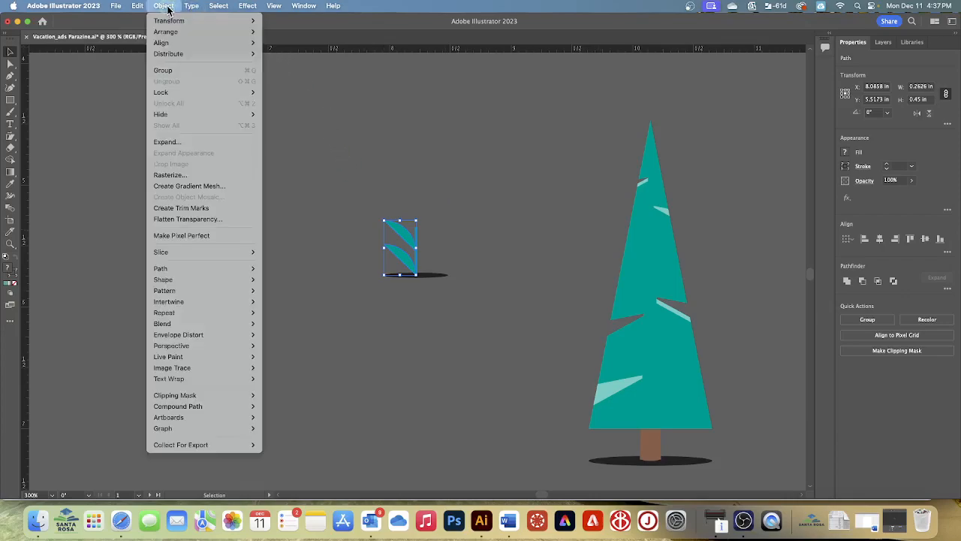
pyautogui.moveTo(169, 21)
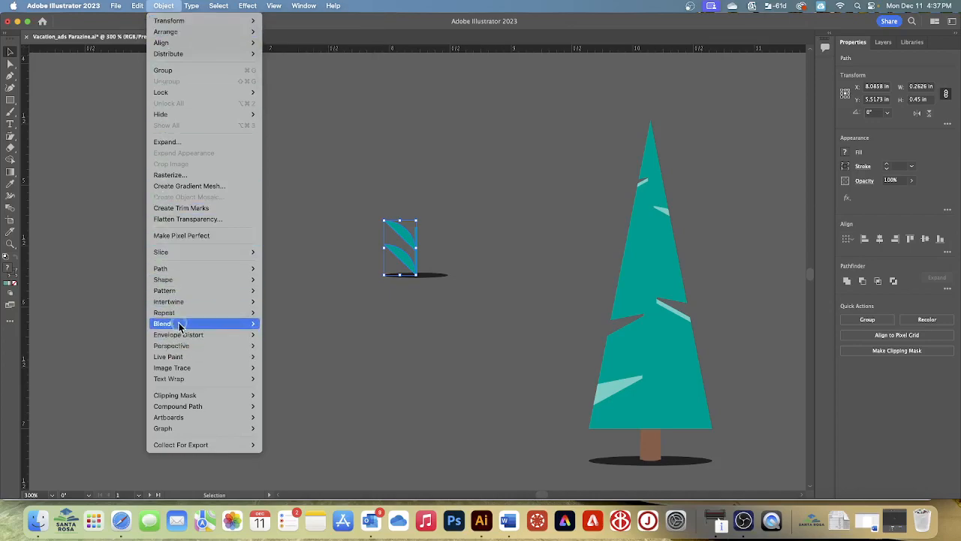
pyautogui.moveTo(177, 316)
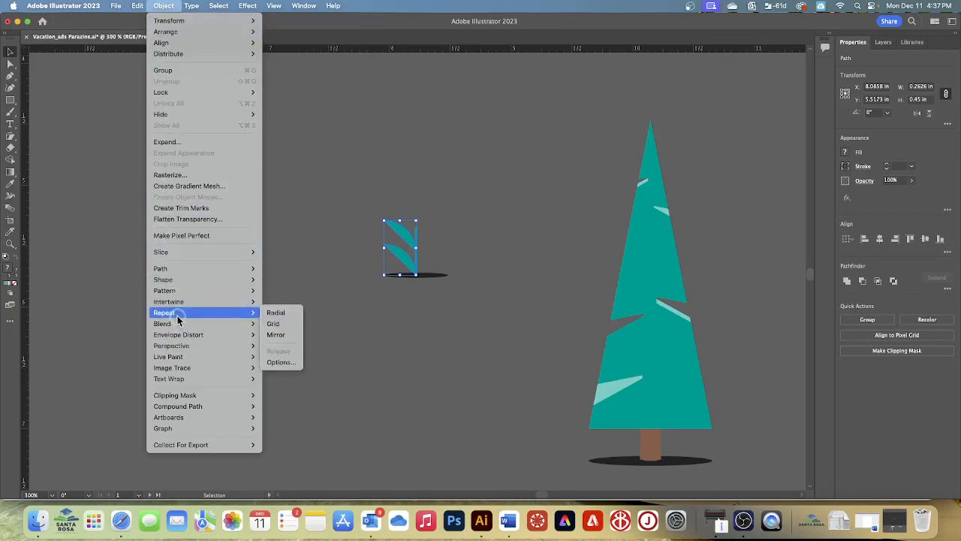
pyautogui.click(276, 334)
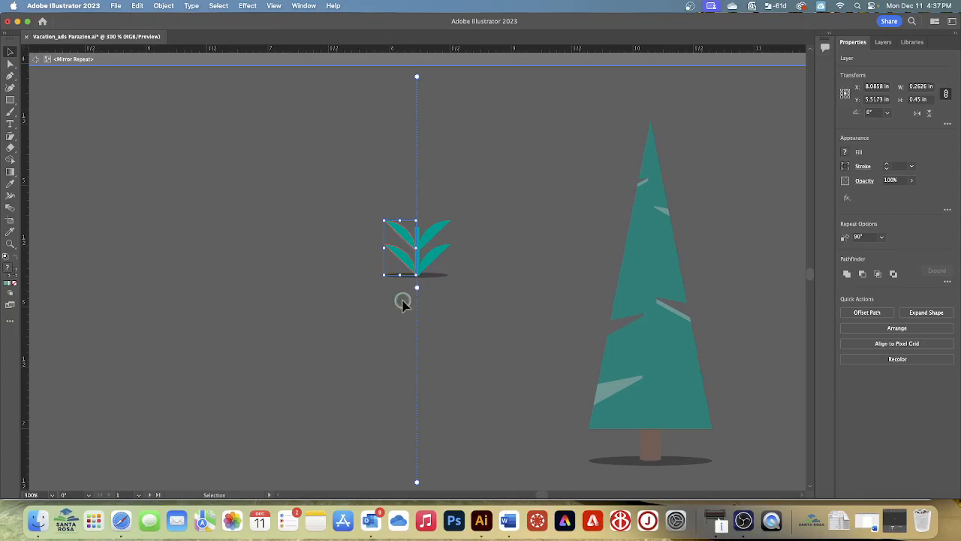
# - Try shifting the mirror axis off the stem and back onto it, and tilt the plant's source half slightly
pyautogui.moveTo(419, 288); pyautogui.dragTo(417, 283)
pyautogui.moveTo(418, 290)
pyautogui.mouseDown()
pyautogui.moveTo(402, 290)
pyautogui.moveTo(420, 291)
pyautogui.mouseUp()
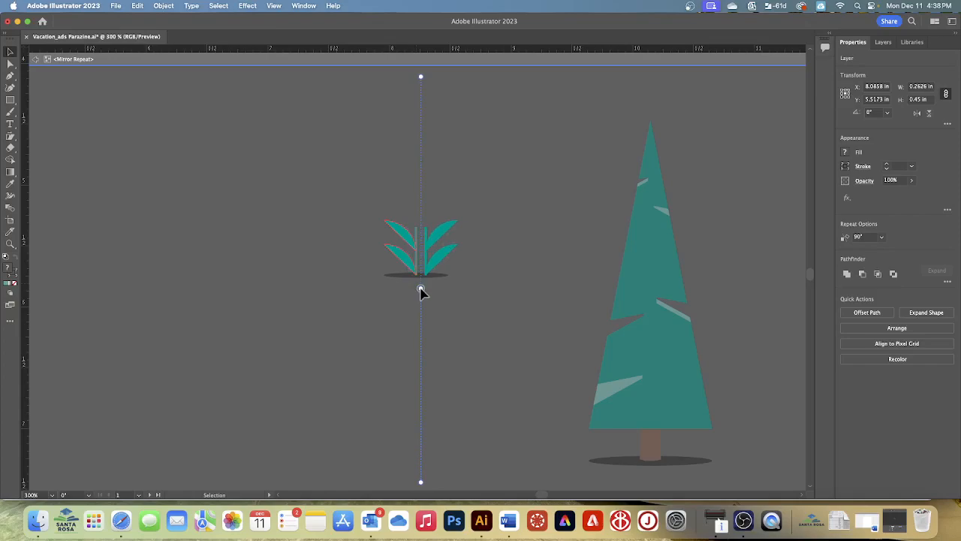
pyautogui.moveTo(420, 290); pyautogui.dragTo(415, 288)
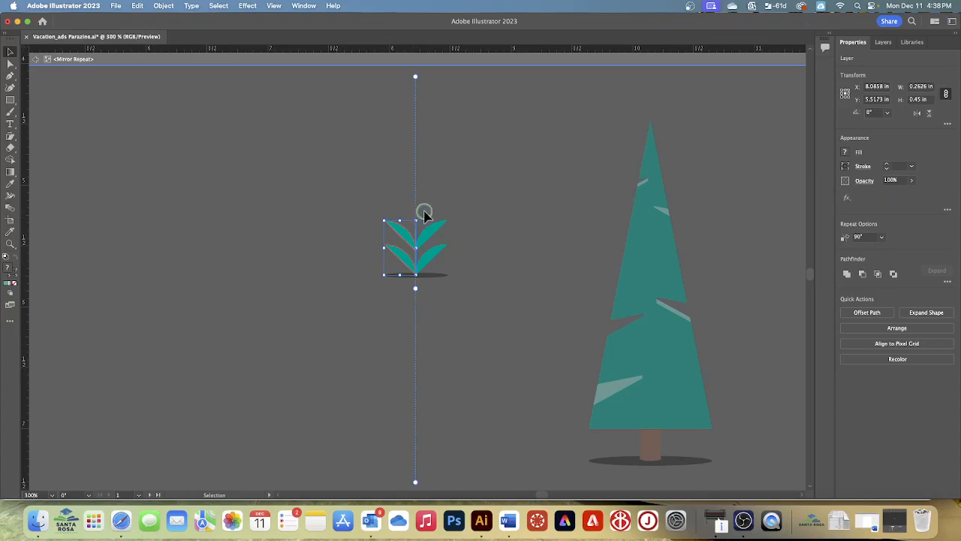
pyautogui.moveTo(420, 215)
pyautogui.mouseDown()
pyautogui.moveTo(403, 209)
pyautogui.moveTo(416, 212)
pyautogui.mouseUp()
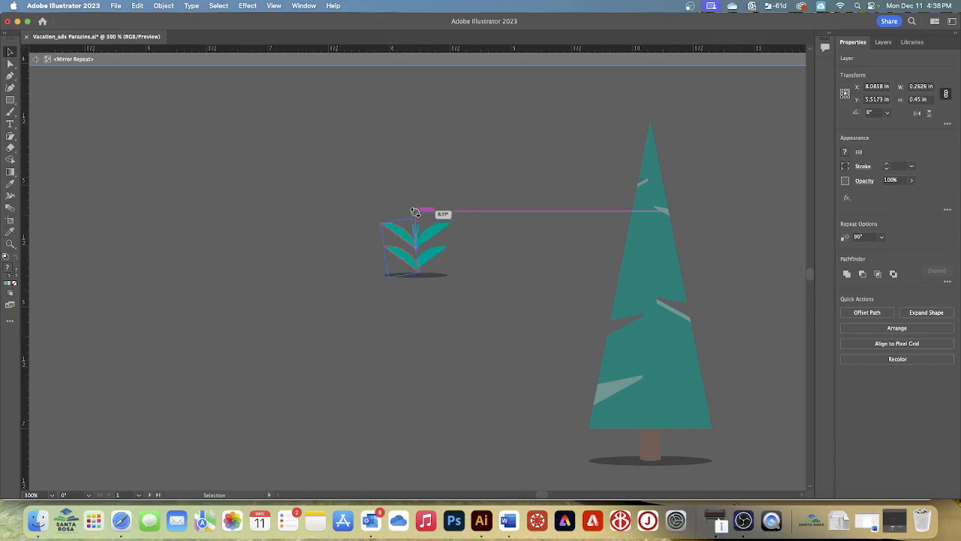
pyautogui.moveTo(415, 213); pyautogui.dragTo(429, 214)
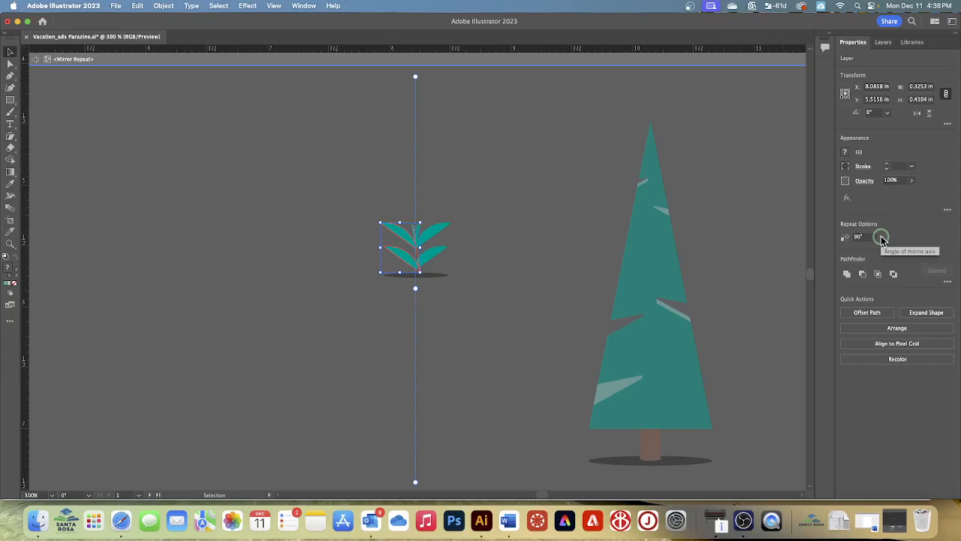
# - Try a 60° mirror axis angle for the plant, set it back to 90°, and deselect the source half
pyautogui.click(882, 238)
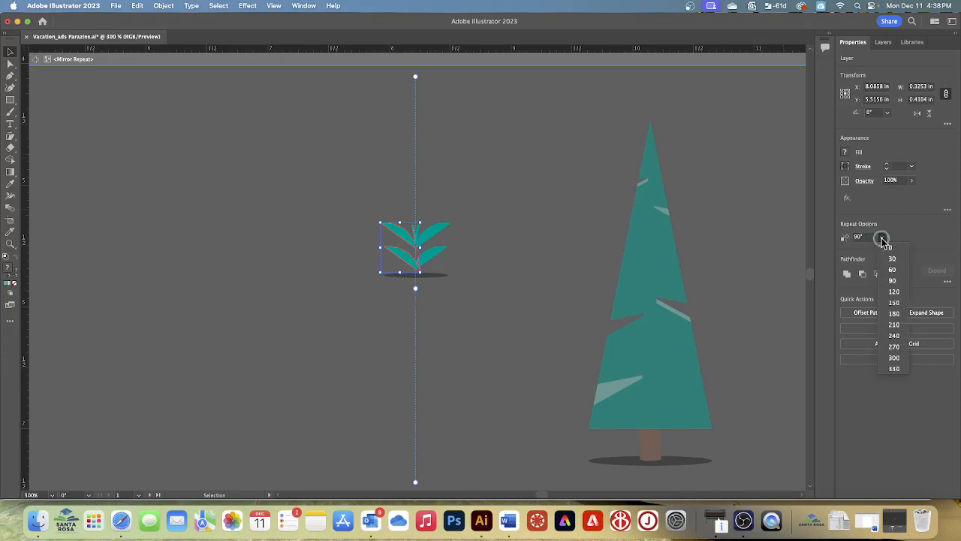
pyautogui.click(893, 279)
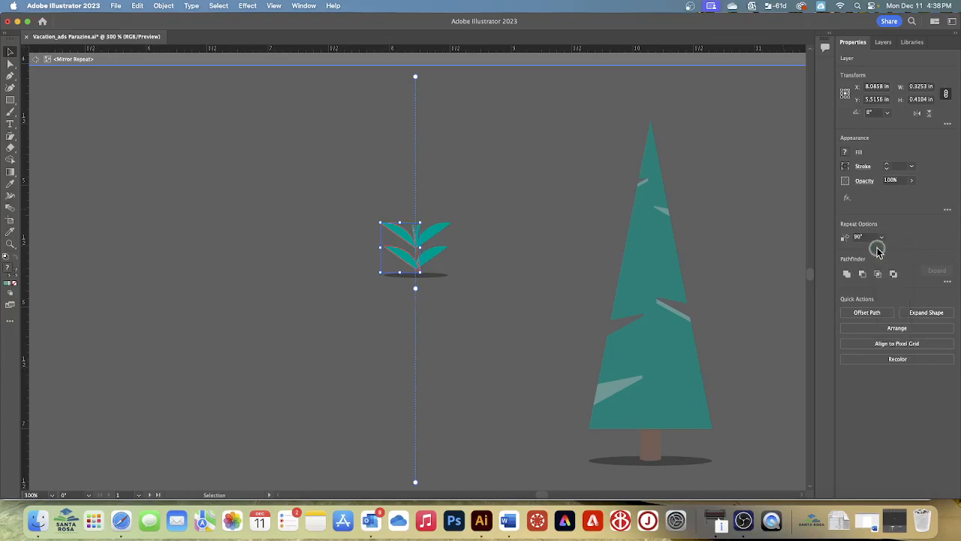
pyautogui.click(883, 238)
pyautogui.click(892, 268)
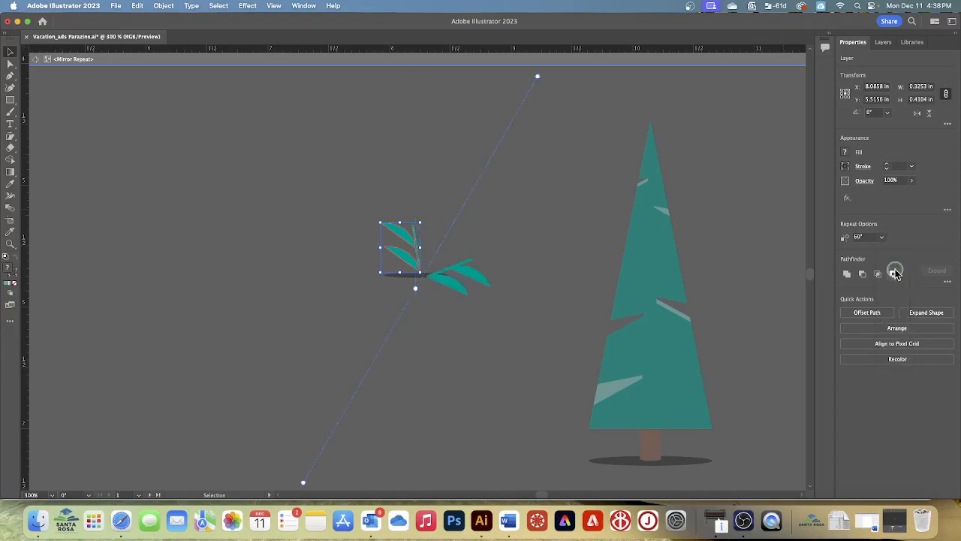
pyautogui.click(882, 237)
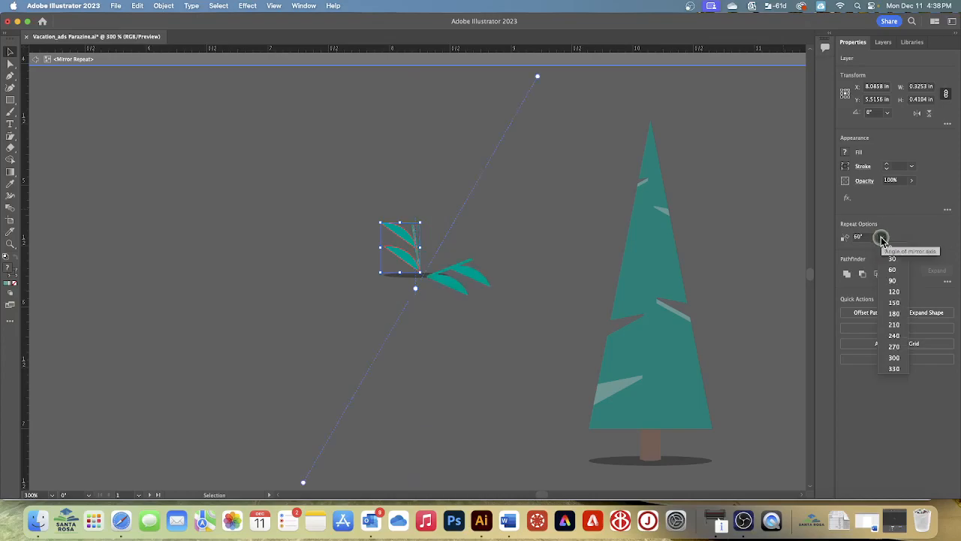
pyautogui.click(895, 281)
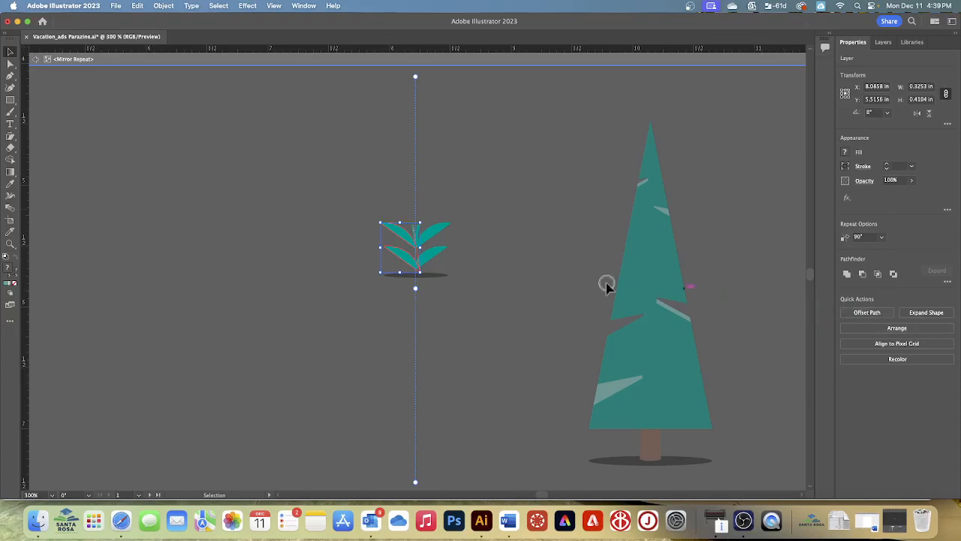
pyautogui.moveTo(421, 219); pyautogui.dragTo(419, 218)
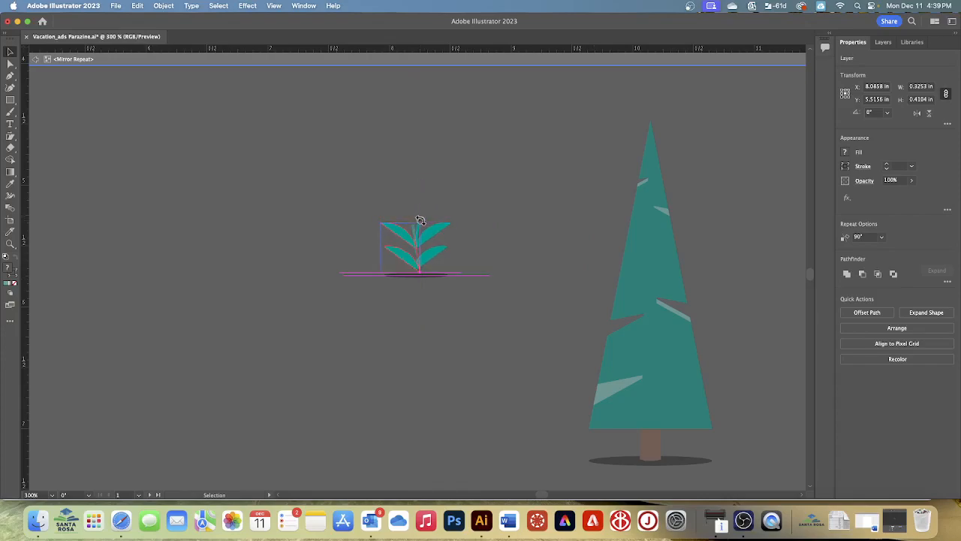
pyautogui.click(501, 214)
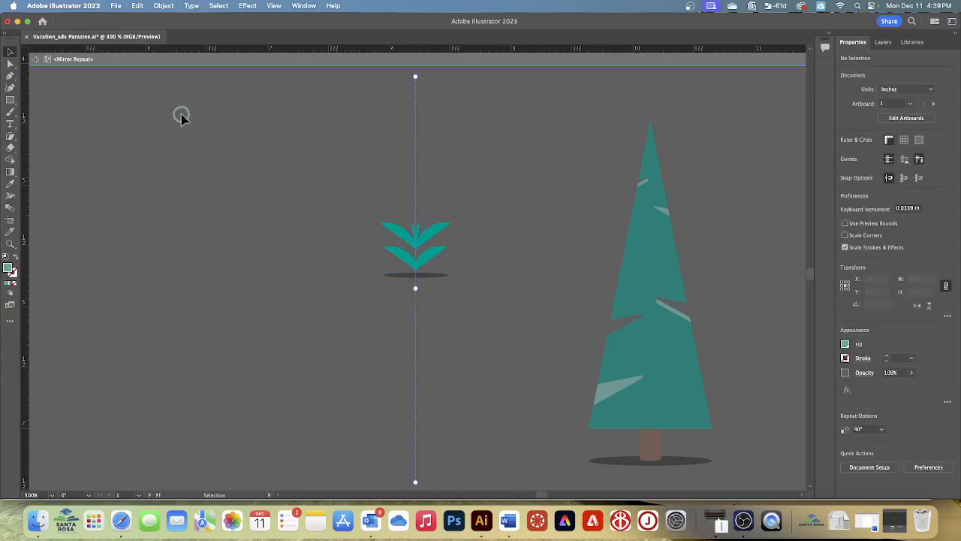
# - Undo the mirror axis and tilt experiments and restore the plant's original Mirror Repeat with a redo
pyautogui.press('a')
pyautogui.press('super+a')
pyautogui.press('super+z')
pyautogui.press('super+z')
pyautogui.press('super+z')
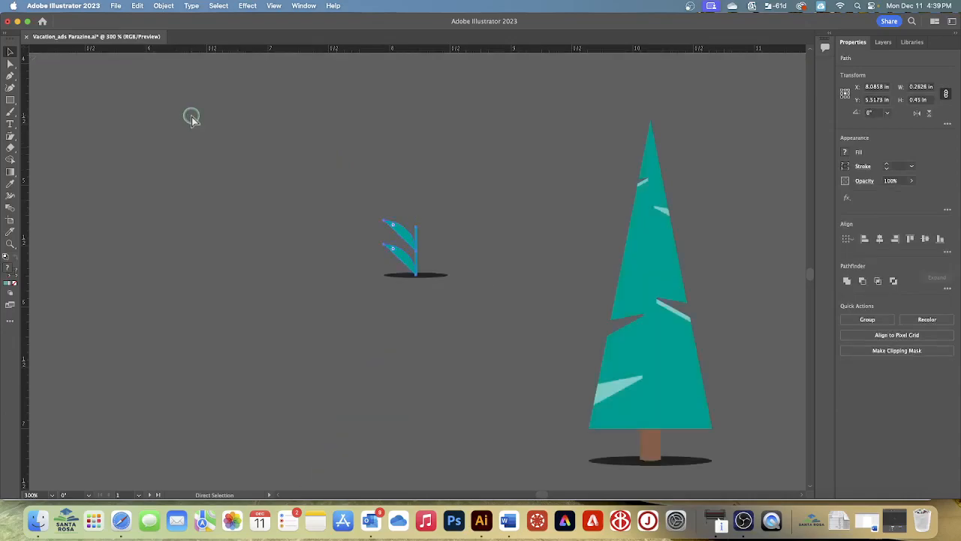
pyautogui.press('super+shift+z')
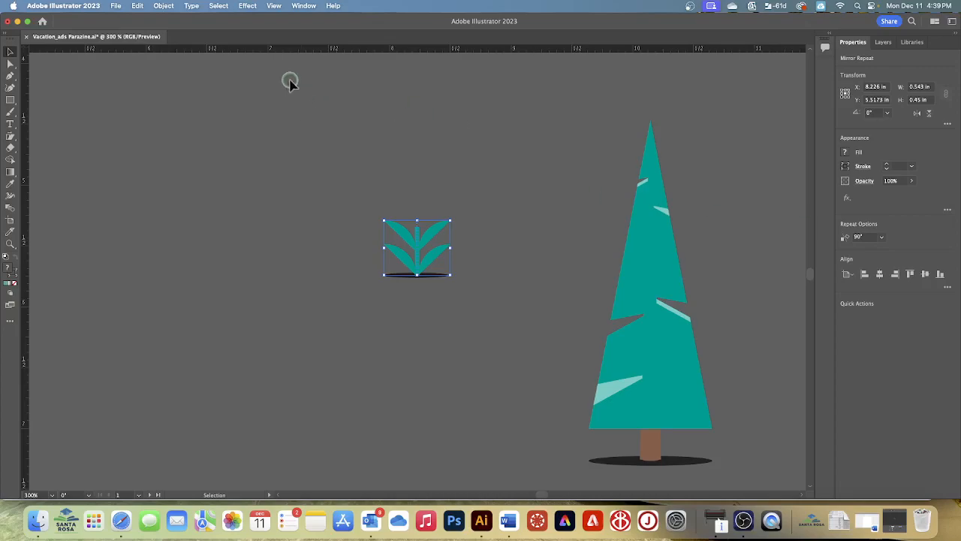
# - Deselect everything and duplicate the mirrored plant, placing the copy about 0.12 in directly above the original
pyautogui.click(217, 6)
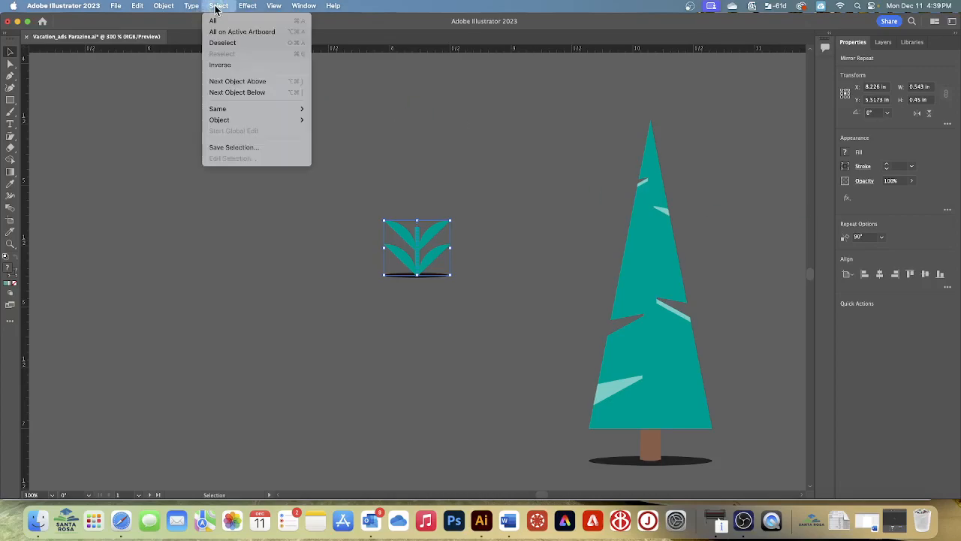
pyautogui.click(220, 43)
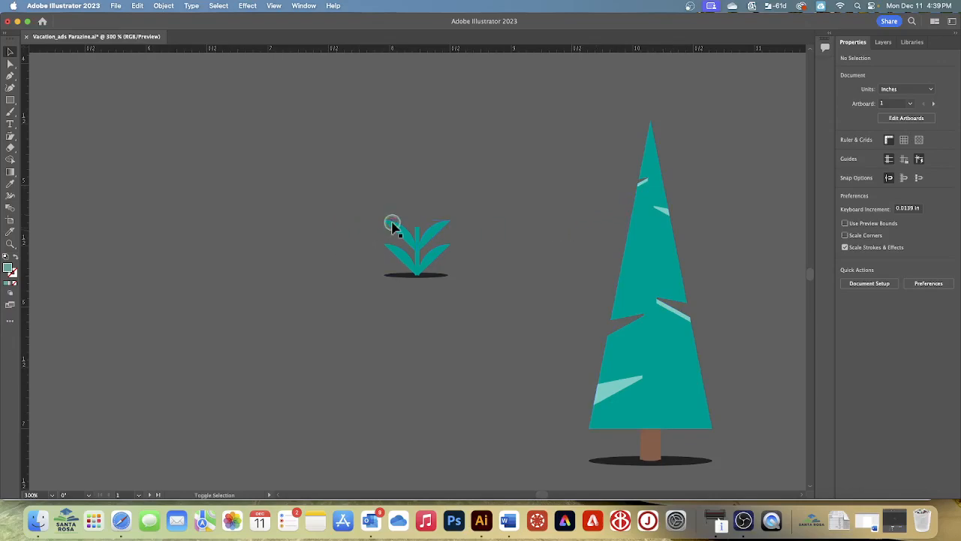
pyautogui.moveTo(398, 231); pyautogui.dragTo(386, 219)
pyautogui.click(500, 207)
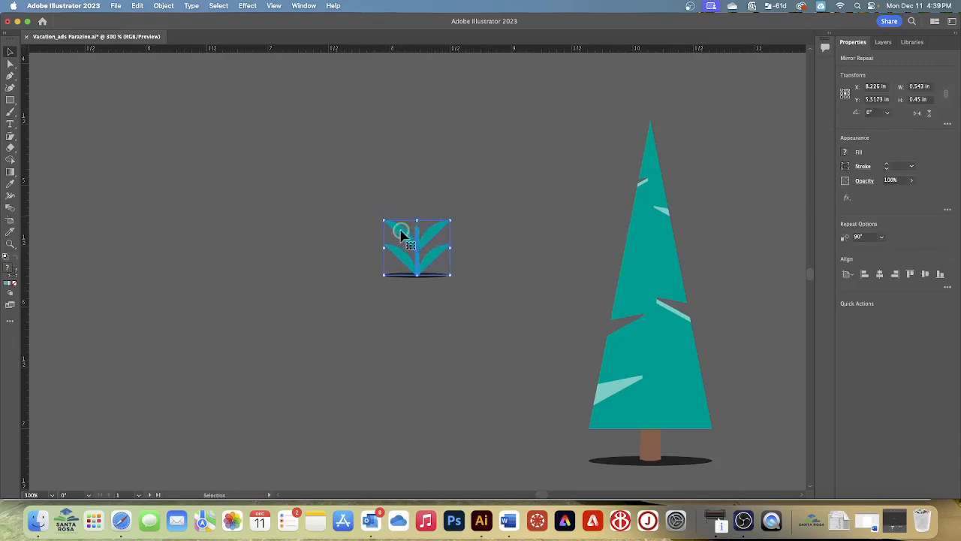
pyautogui.click(453, 199)
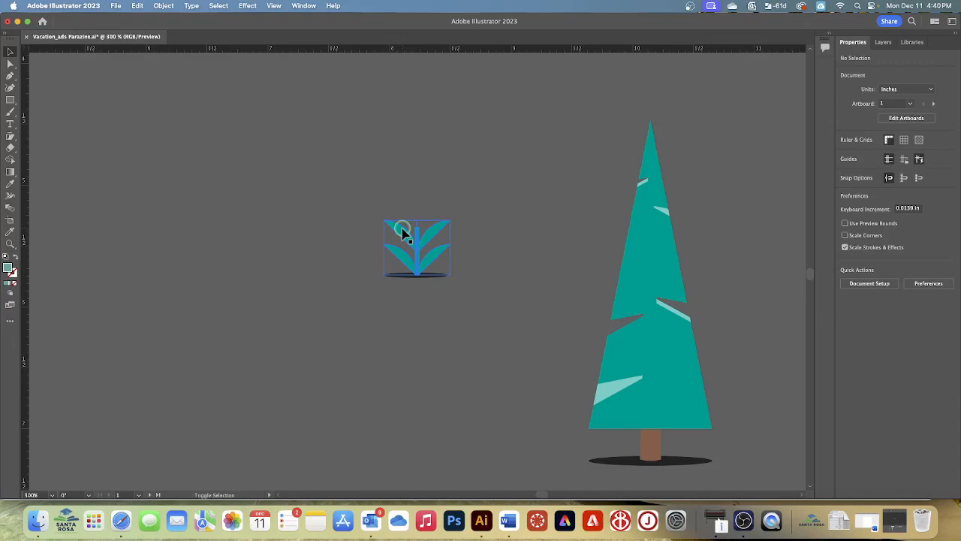
pyautogui.moveTo(402, 231); pyautogui.dragTo(403, 217)
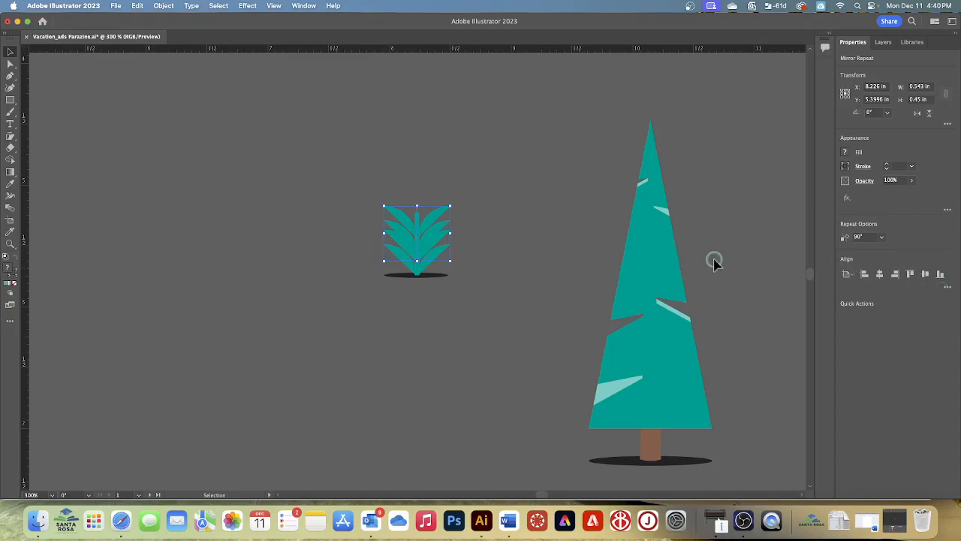
# - Move the upper mirrored plant copy down about 0.04 in so its leaves overlap the original plant, and deselect it
pyautogui.hscroll(1, 415, 211)
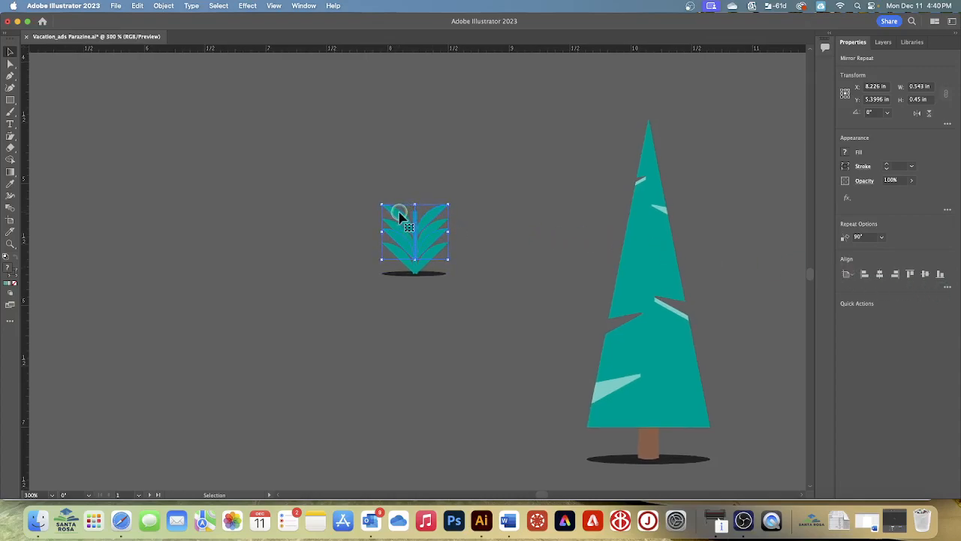
pyautogui.keyDown('shift'); pyautogui.click(402, 218); pyautogui.keyUp('shift')
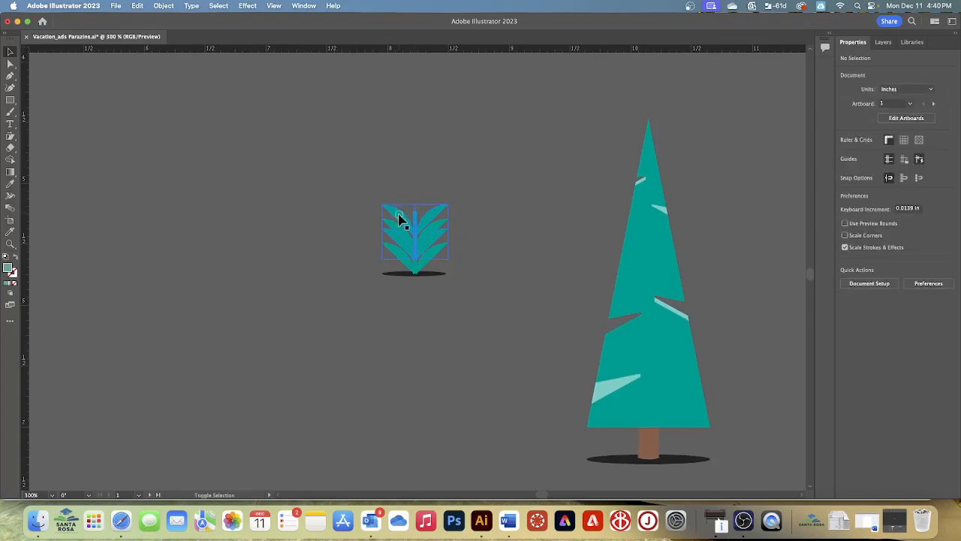
pyautogui.keyDown('shift'); pyautogui.click(395, 213); pyautogui.keyUp('shift')
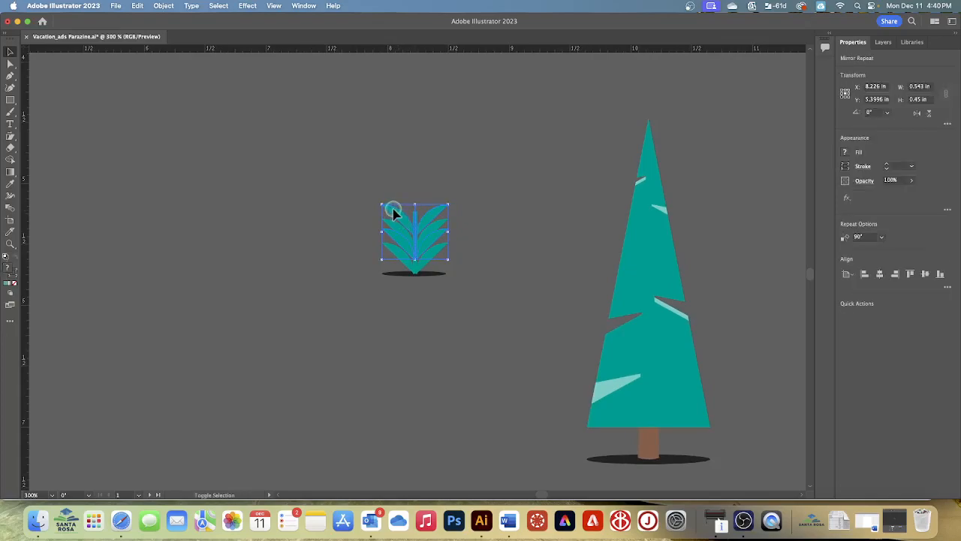
pyautogui.keyDown('shift'); pyautogui.click(392, 211); pyautogui.keyUp('shift')
pyautogui.click(387, 210)
pyautogui.click(414, 188)
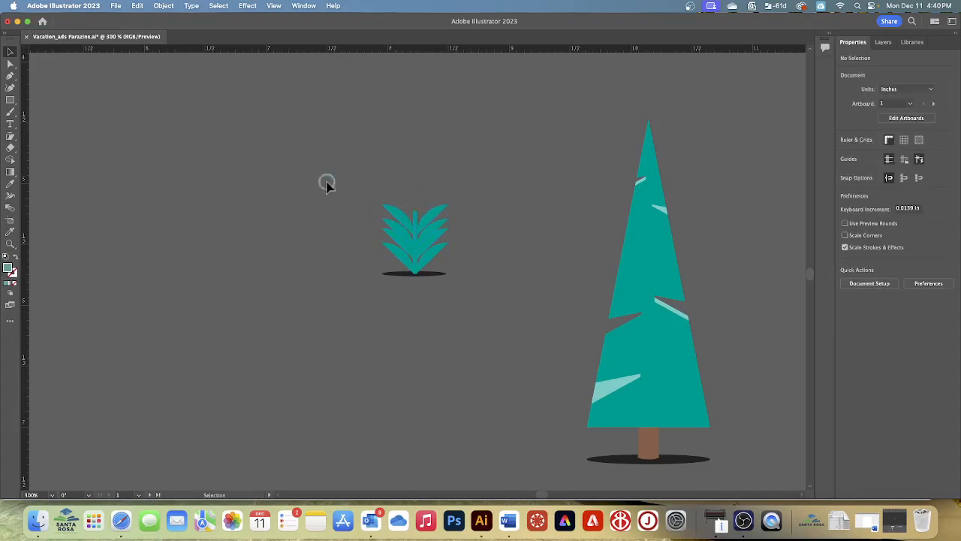
pyautogui.moveTo(397, 218); pyautogui.dragTo(398, 224)
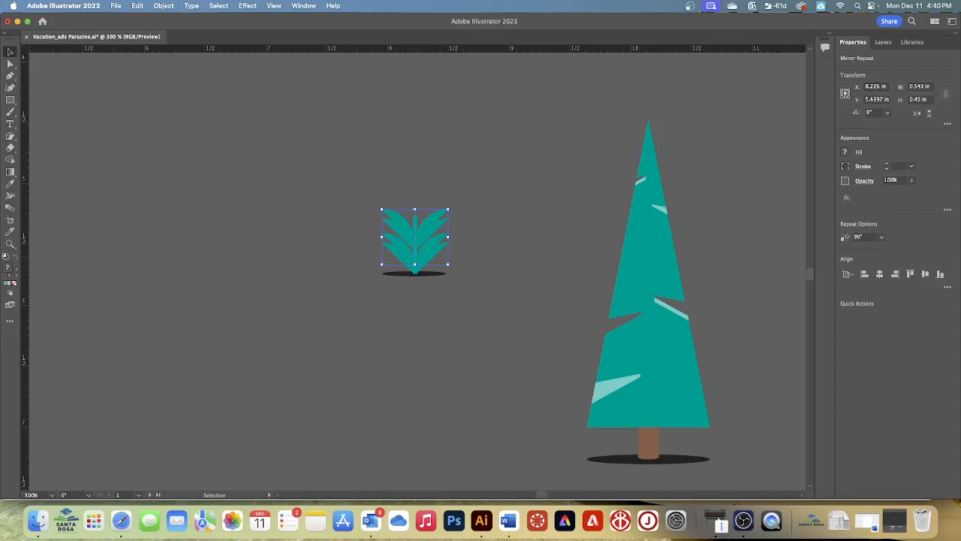
pyautogui.click(518, 184)
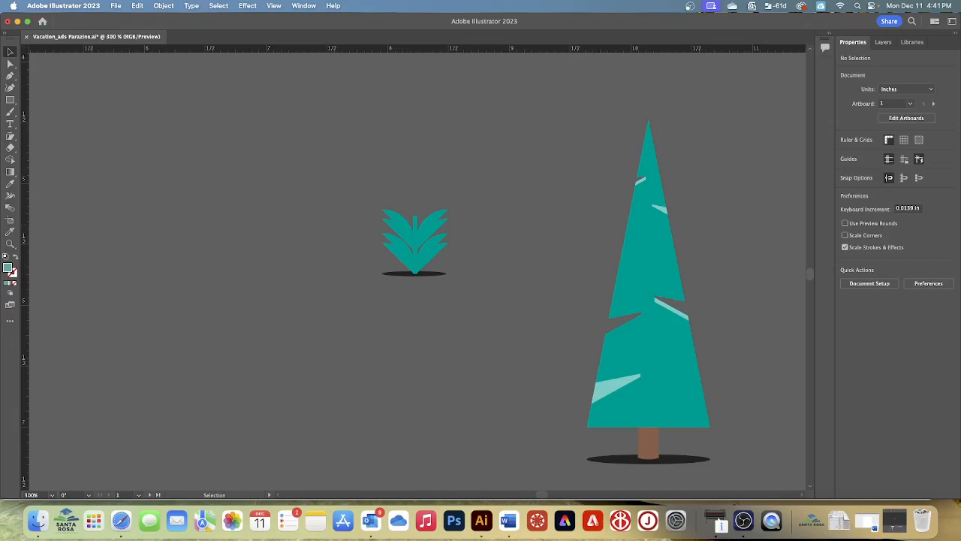
# - Isolate the original plant's Mirror Repeat, fill its upper leaf with a brighter green swatch, and leave isolation
pyautogui.click(410, 240)
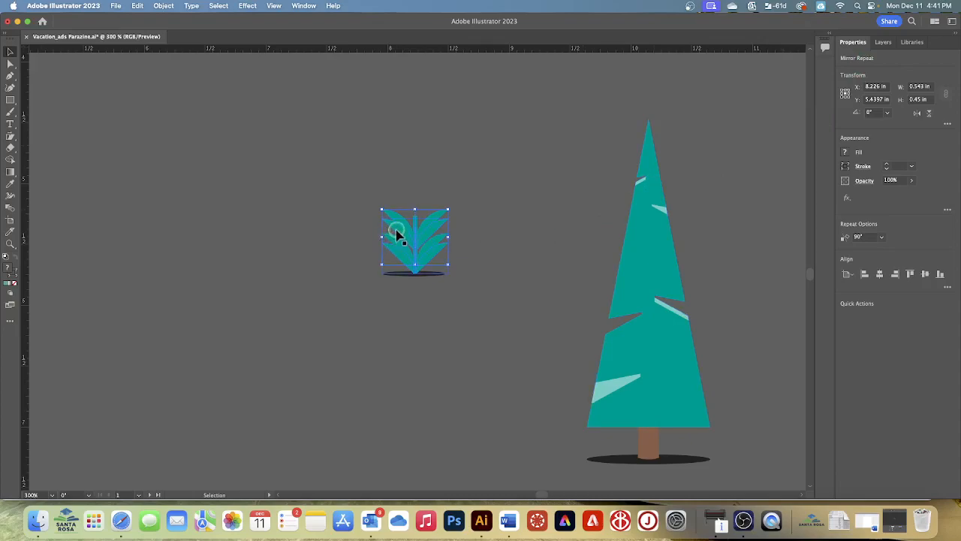
pyautogui.doubleClick(394, 227)
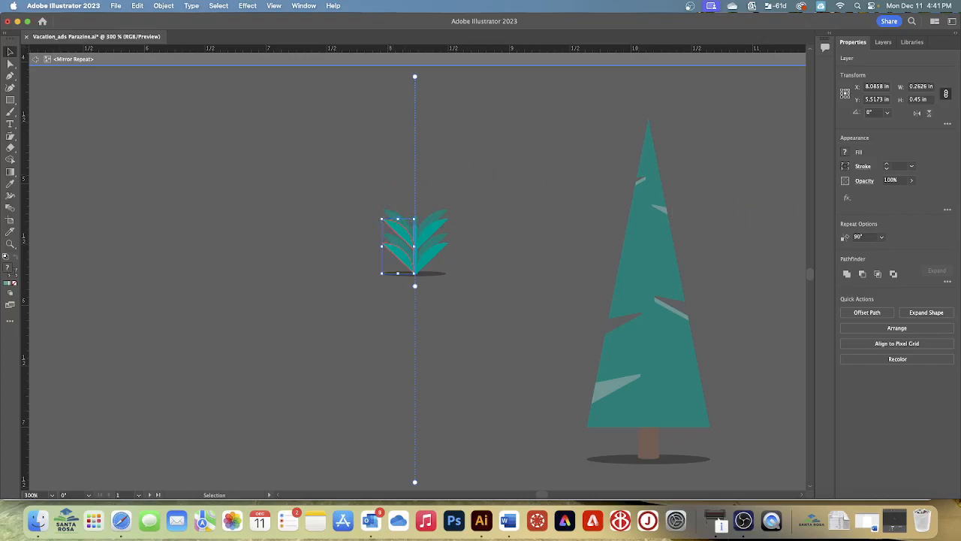
pyautogui.click(344, 166)
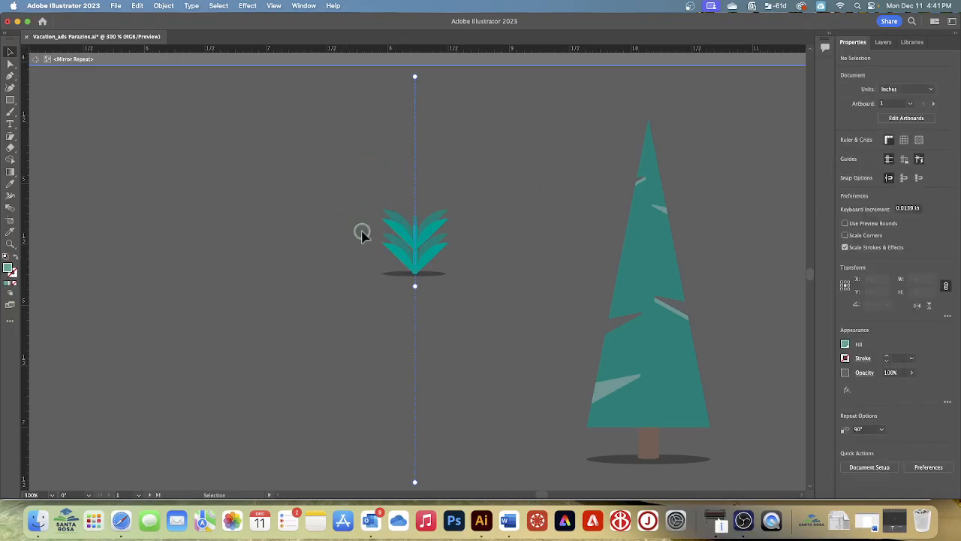
pyautogui.click(395, 230)
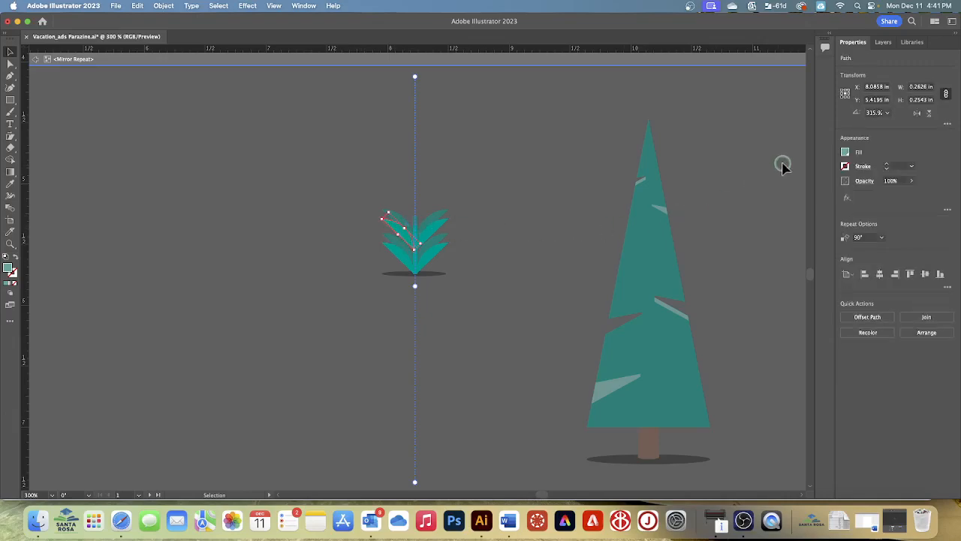
pyautogui.click(845, 152)
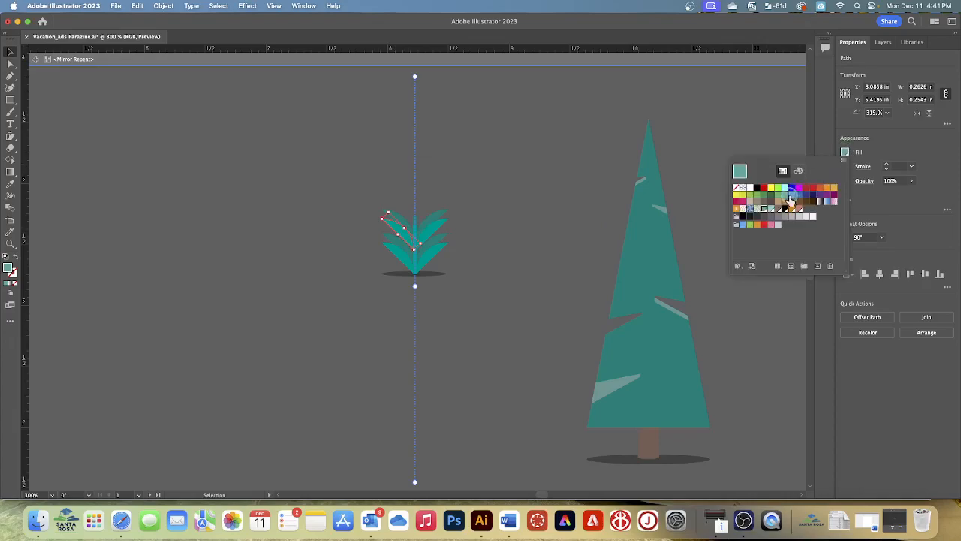
pyautogui.click(778, 196)
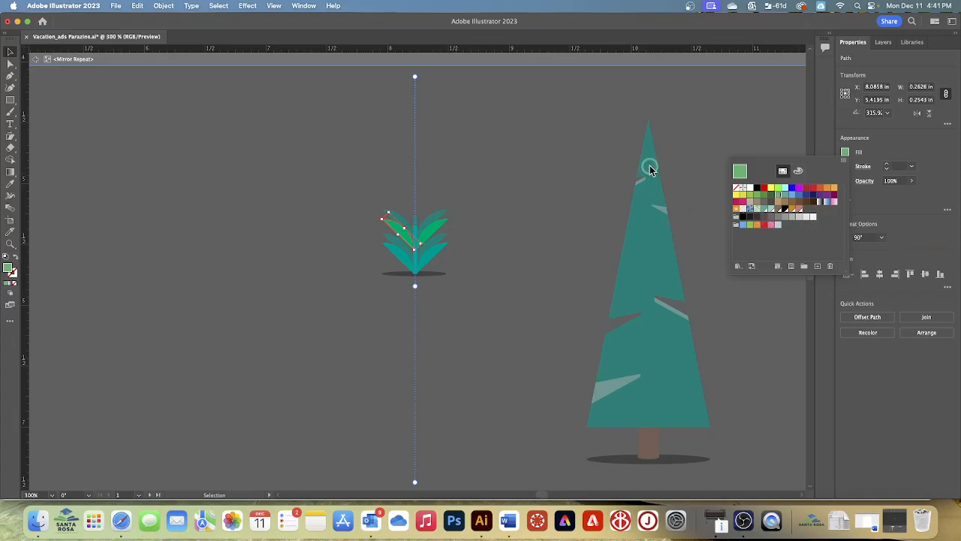
pyautogui.click(521, 167)
pyautogui.doubleClick(482, 175)
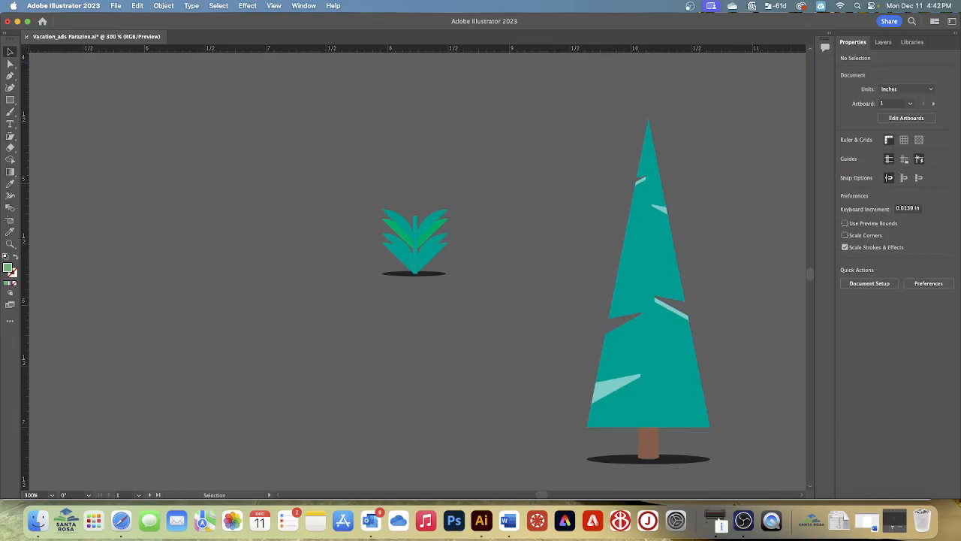
# - Fit all artboards in view and group both plant repeats together with their shadow
pyautogui.click(273, 6)
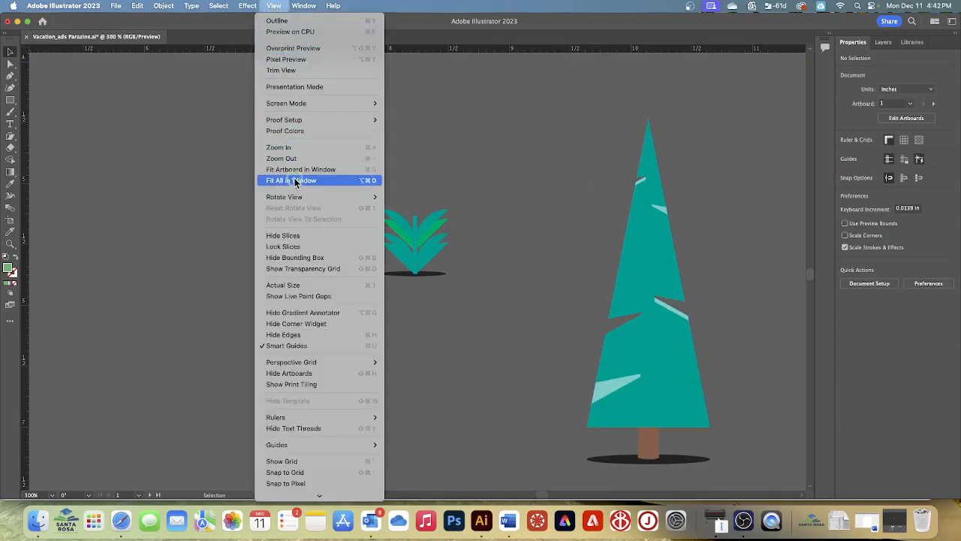
pyautogui.click(331, 181)
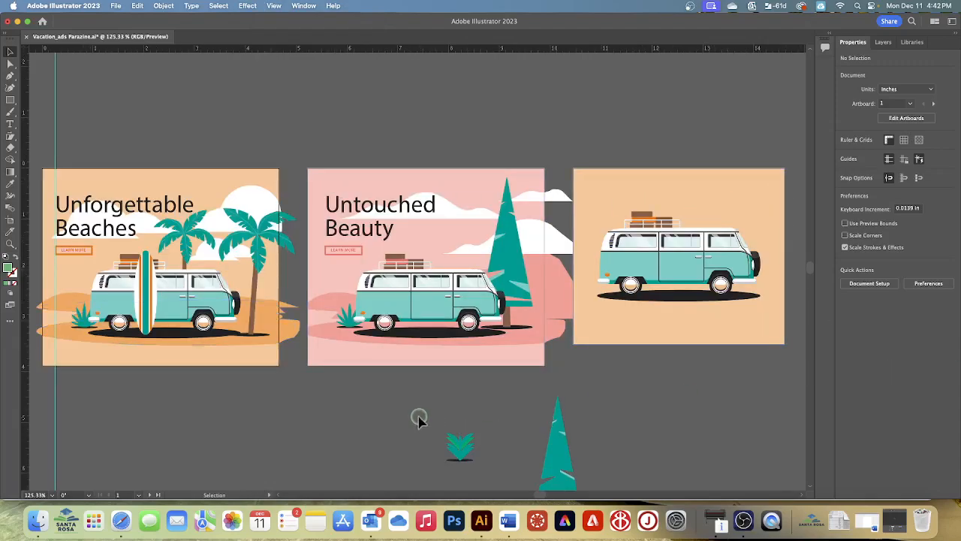
pyautogui.moveTo(434, 415); pyautogui.dragTo(495, 468)
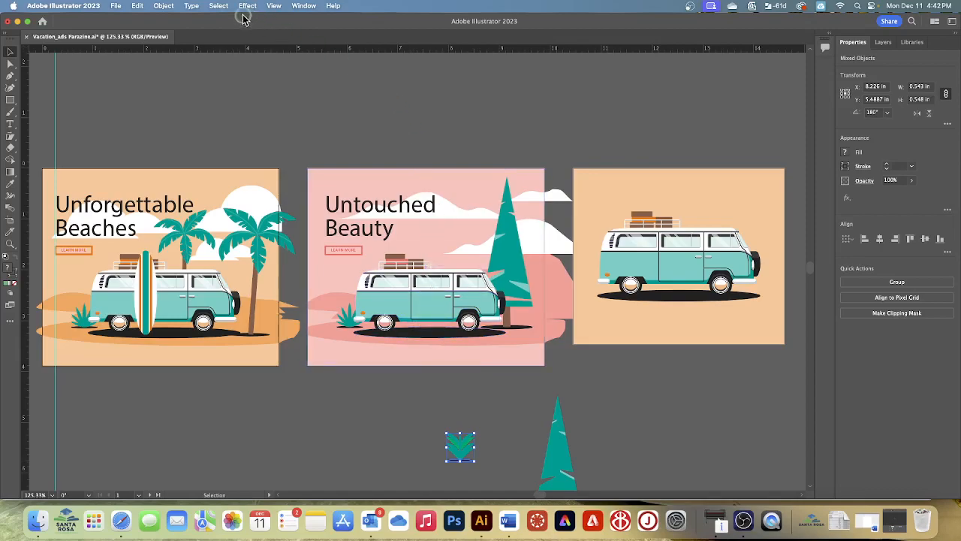
pyautogui.click(166, 6)
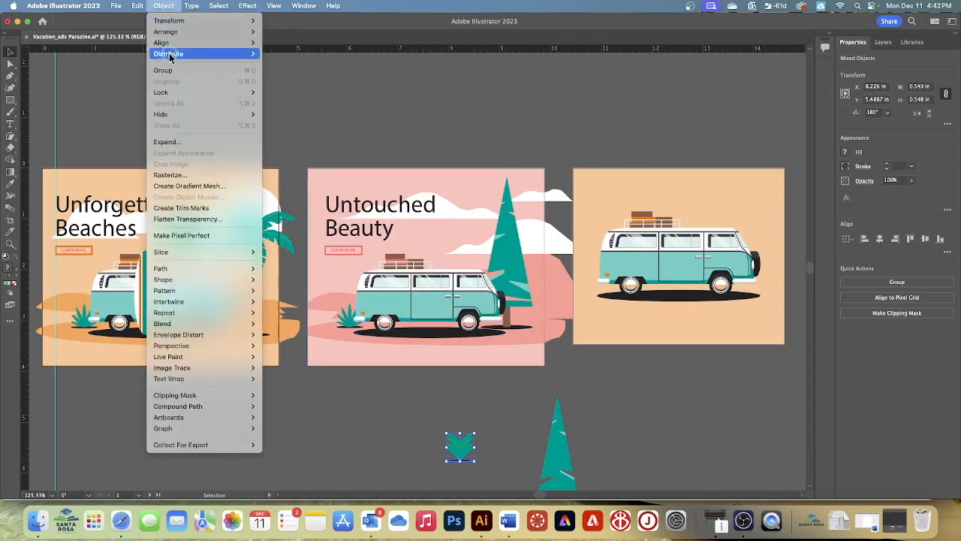
pyautogui.click(438, 124)
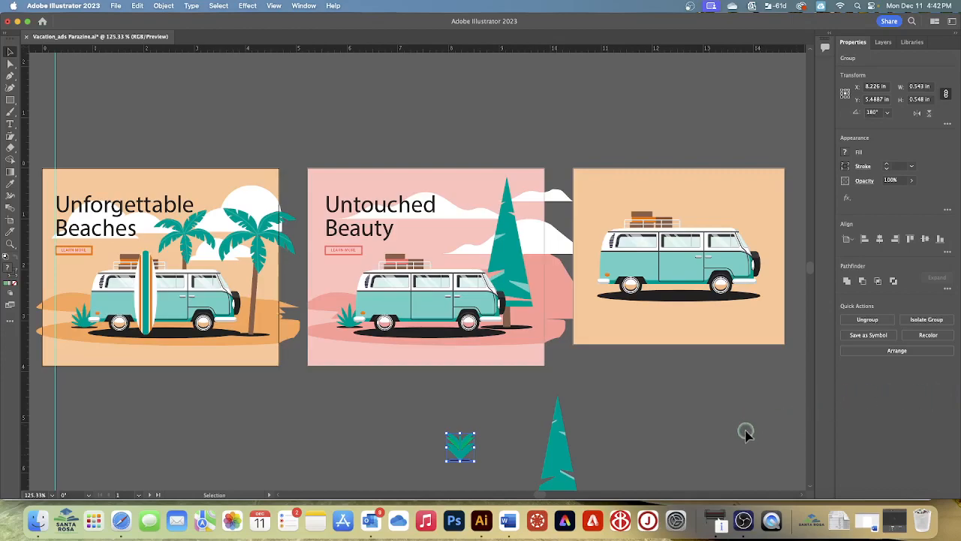
# - Move the plant group onto the third artboard, bring it to the front, and place it beside the van's spare tire
pyautogui.moveTo(460, 445); pyautogui.dragTo(786, 307)
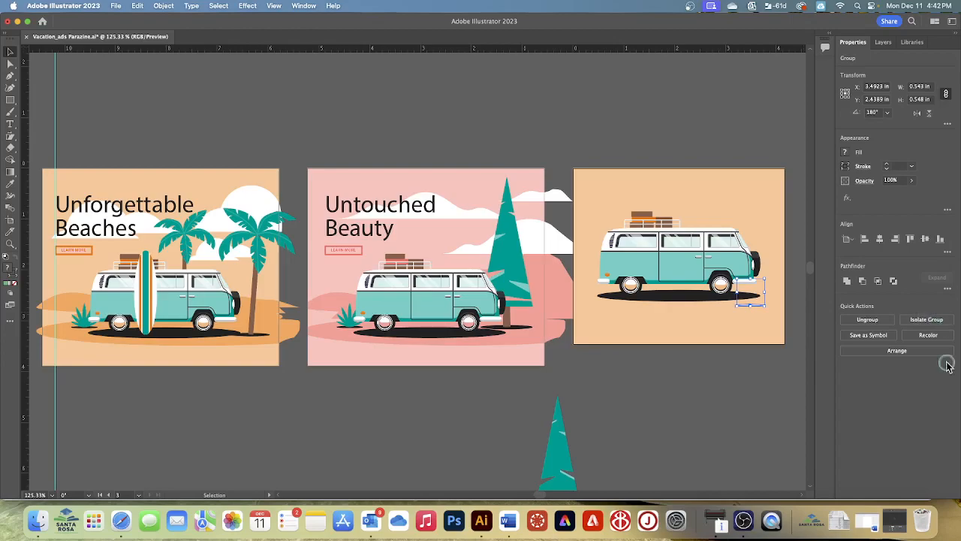
pyautogui.click(904, 351)
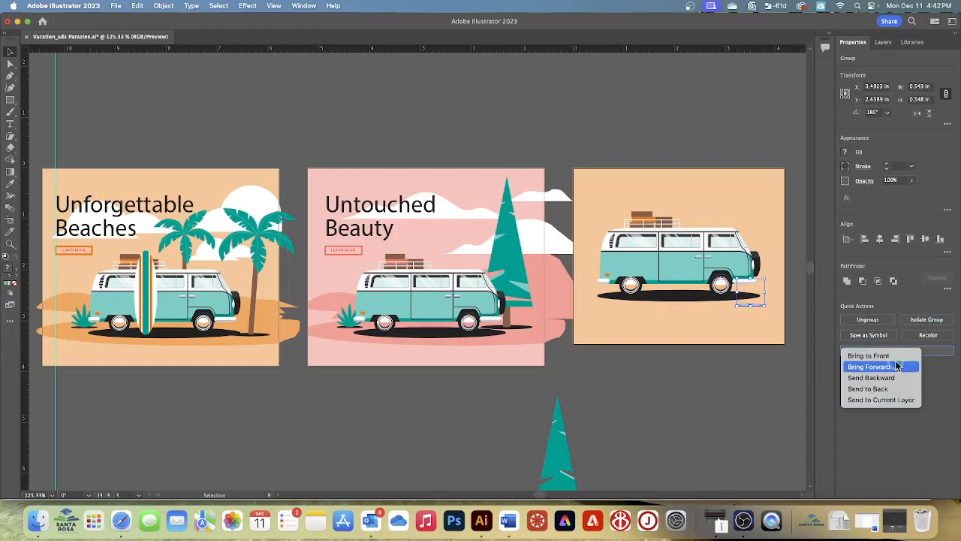
pyautogui.click(889, 357)
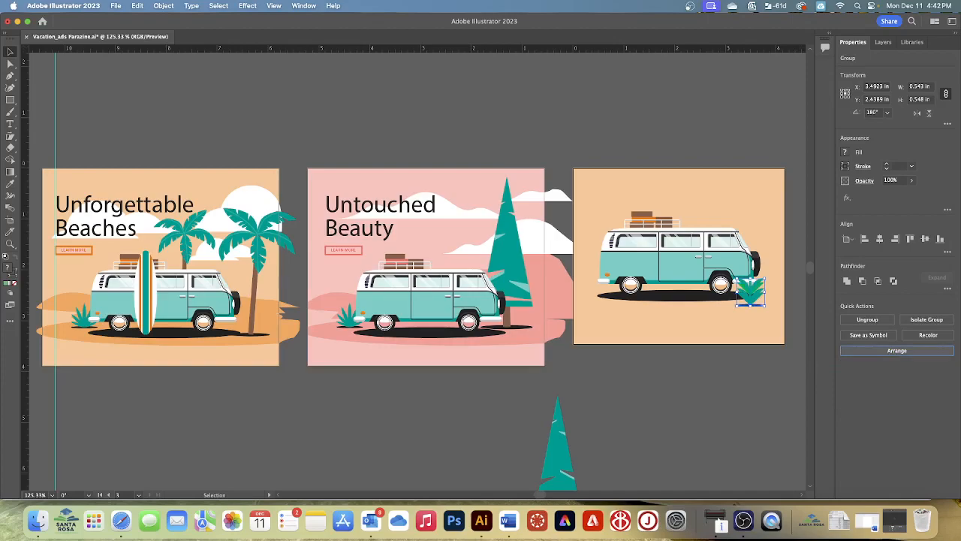
pyautogui.moveTo(750, 305); pyautogui.dragTo(770, 293)
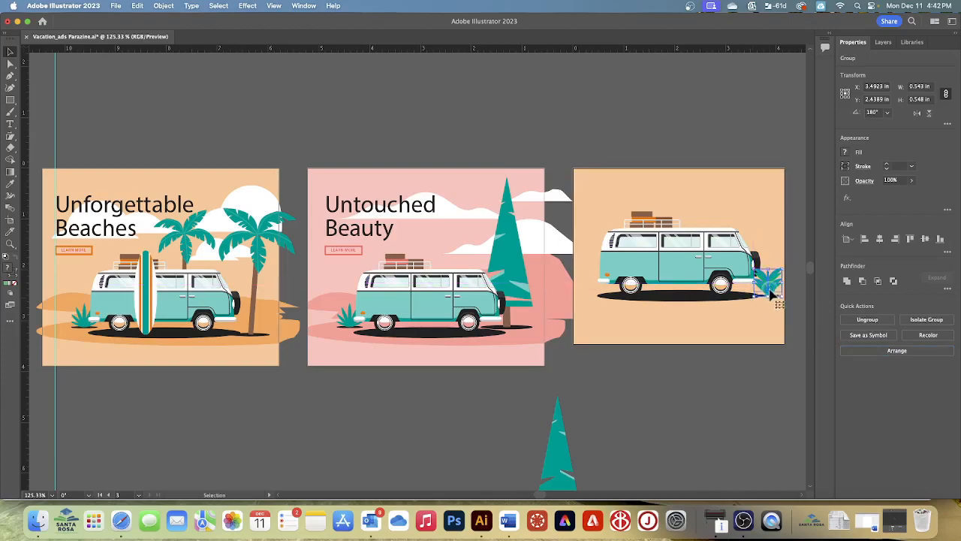
pyautogui.click(733, 398)
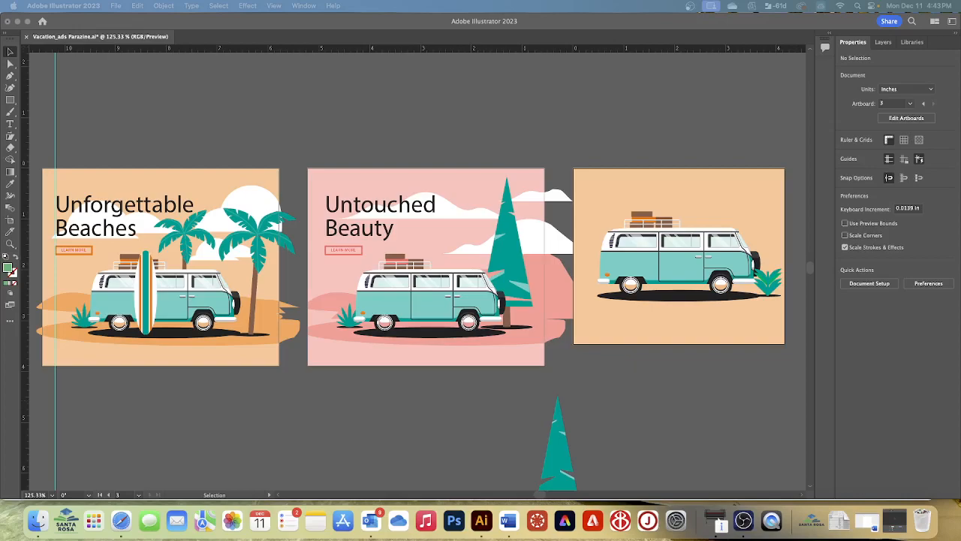
# - Select the larger palm tree in the Unforgettable Beaches ad and add the Puppet Warp tool to the toolbar
pyautogui.click(262, 246)
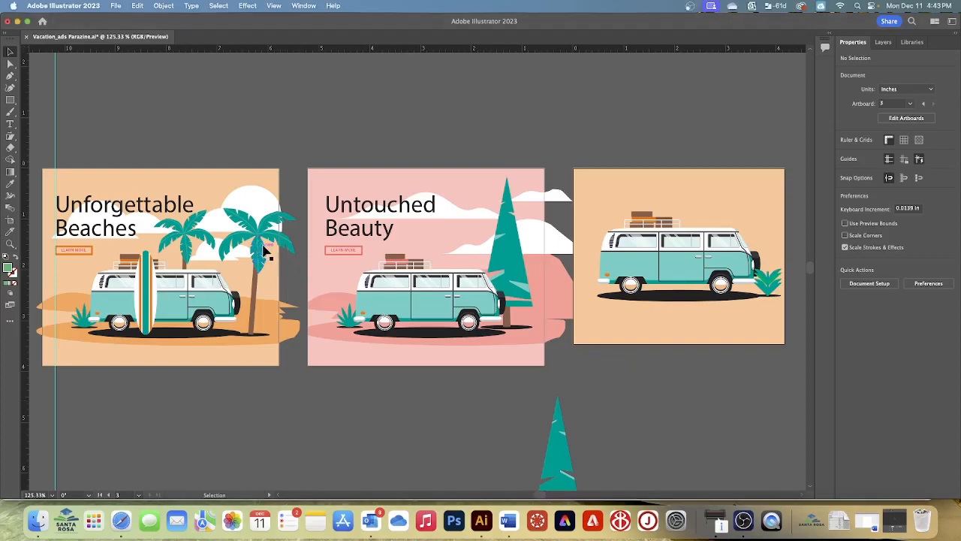
pyautogui.click(258, 292)
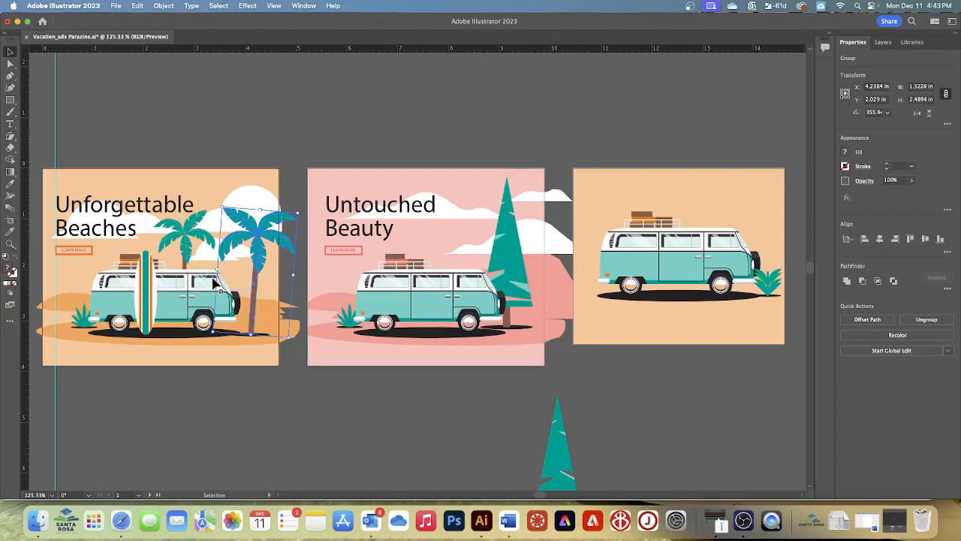
pyautogui.press('a')
pyautogui.scroll(5, 214, 284)
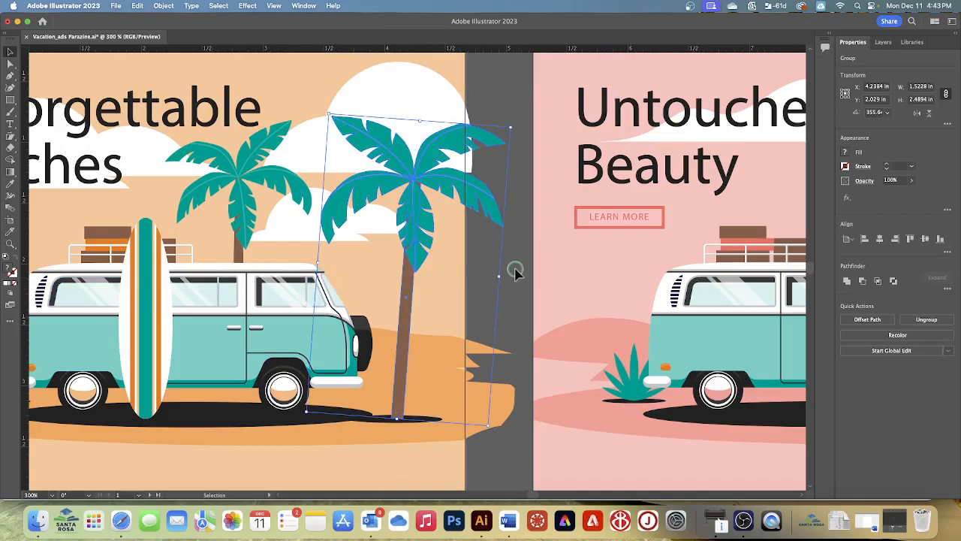
pyautogui.click(7, 324)
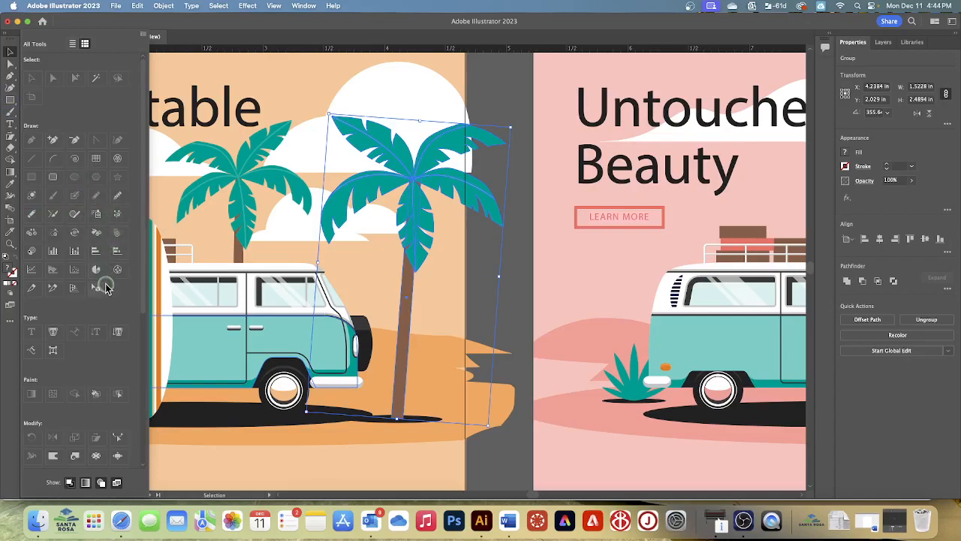
pyautogui.scroll(-5, 106, 287)
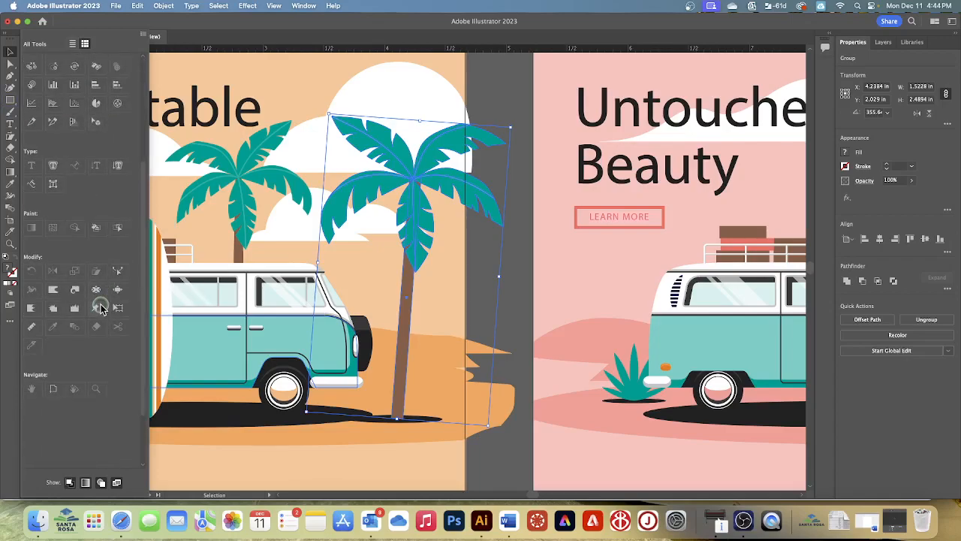
pyautogui.moveTo(98, 309); pyautogui.dragTo(10, 223)
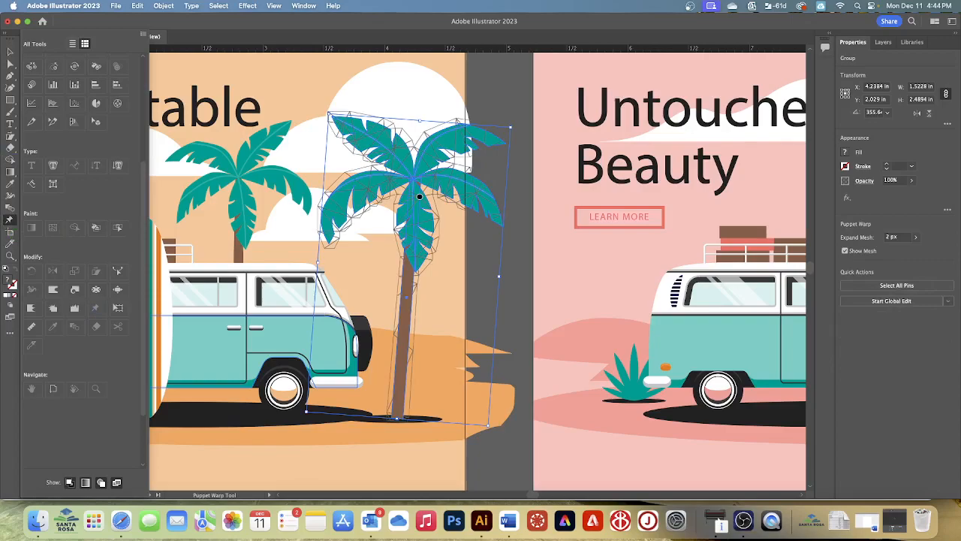
# - Select the warp pin near the palm's crown and hide the Puppet Warp mesh
pyautogui.click(753, 309)
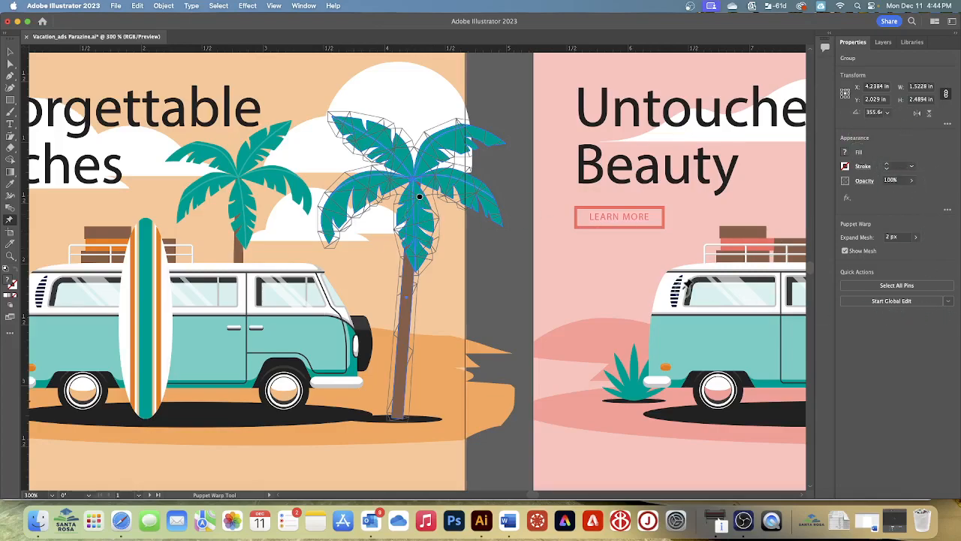
pyautogui.click(420, 197)
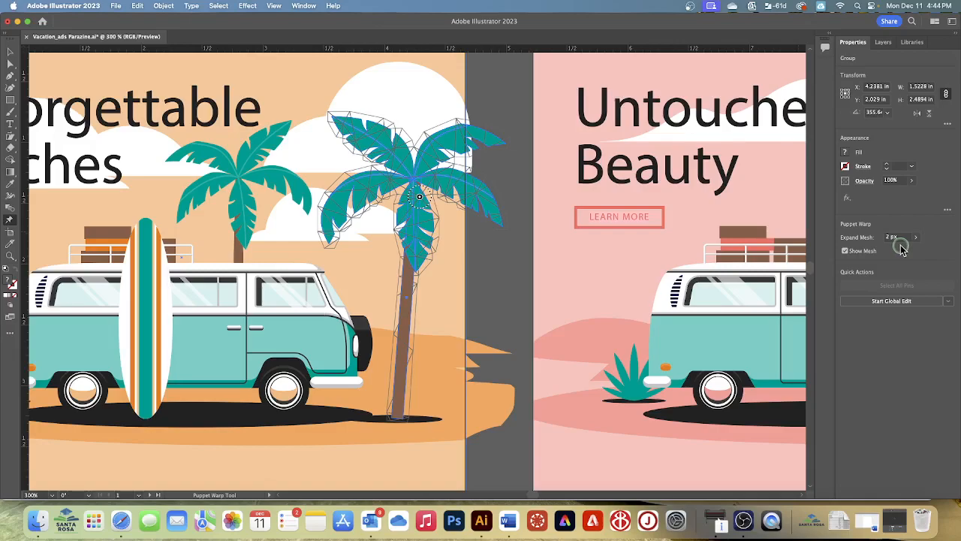
pyautogui.click(845, 250)
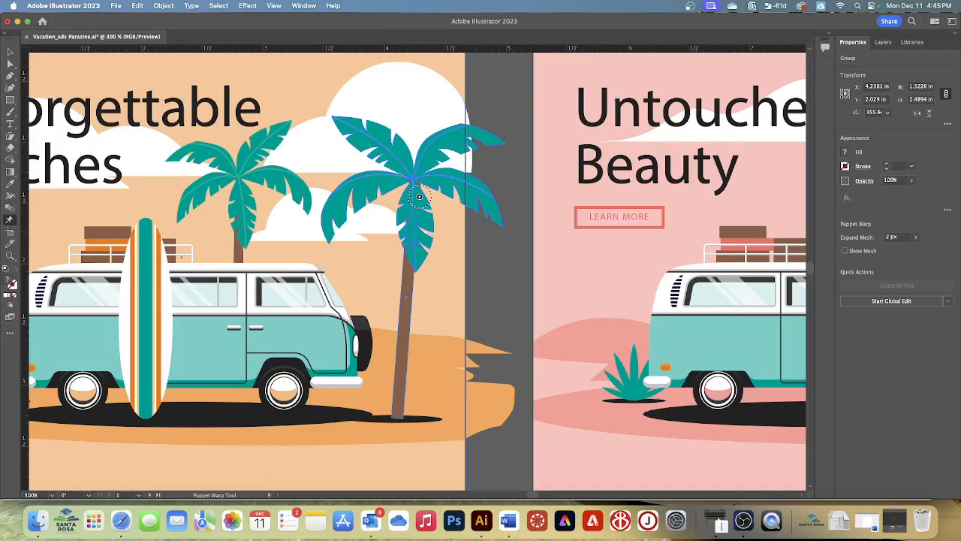
# - Try shifting the palm slightly toward the van by moving its single warp pin
pyautogui.click(419, 198)
pyautogui.moveTo(419, 198)
pyautogui.mouseDown()
pyautogui.moveTo(395, 197)
pyautogui.moveTo(422, 200)
pyautogui.moveTo(413, 199)
pyautogui.mouseUp()
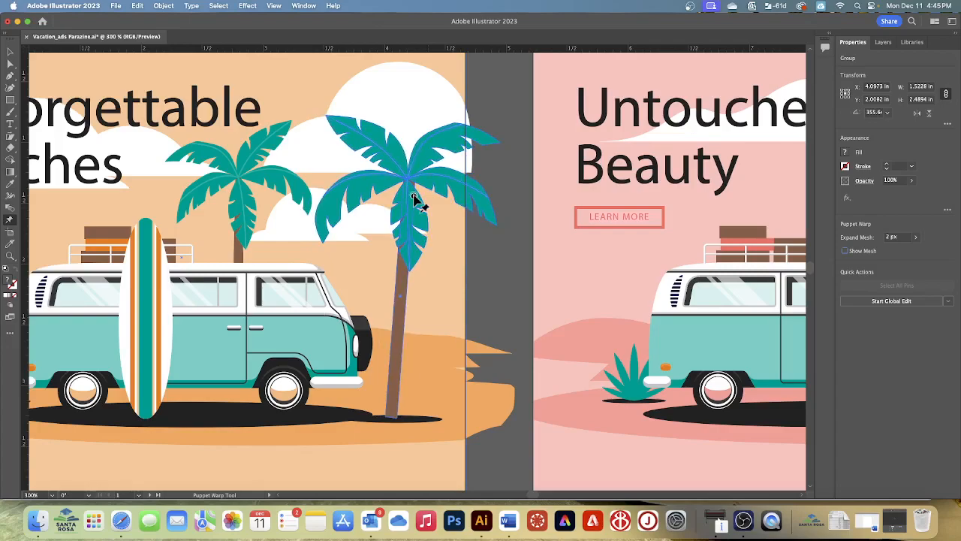
pyautogui.moveTo(414, 196); pyautogui.dragTo(414, 196)
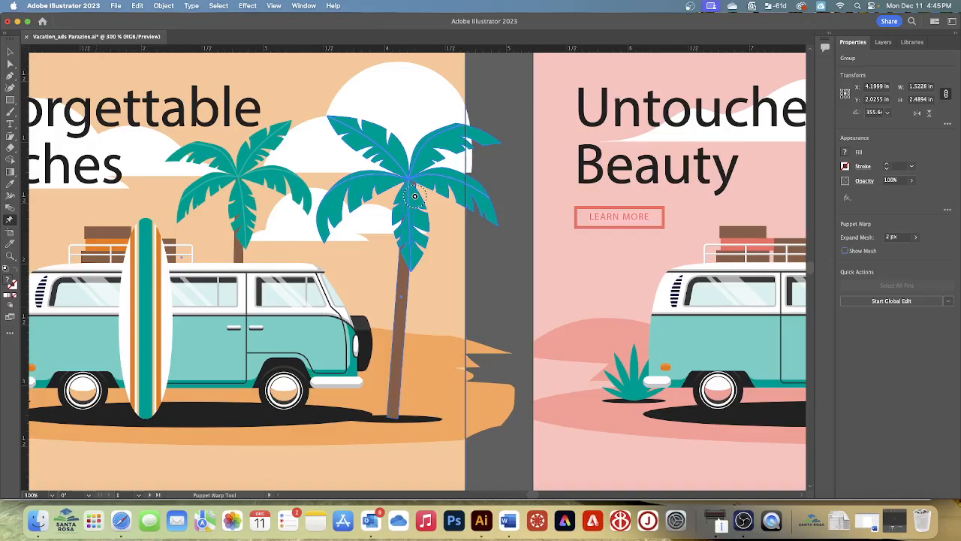
# - Undo the trial Puppet Warp moves until the larger palm is back in its original position
pyautogui.click(137, 6)
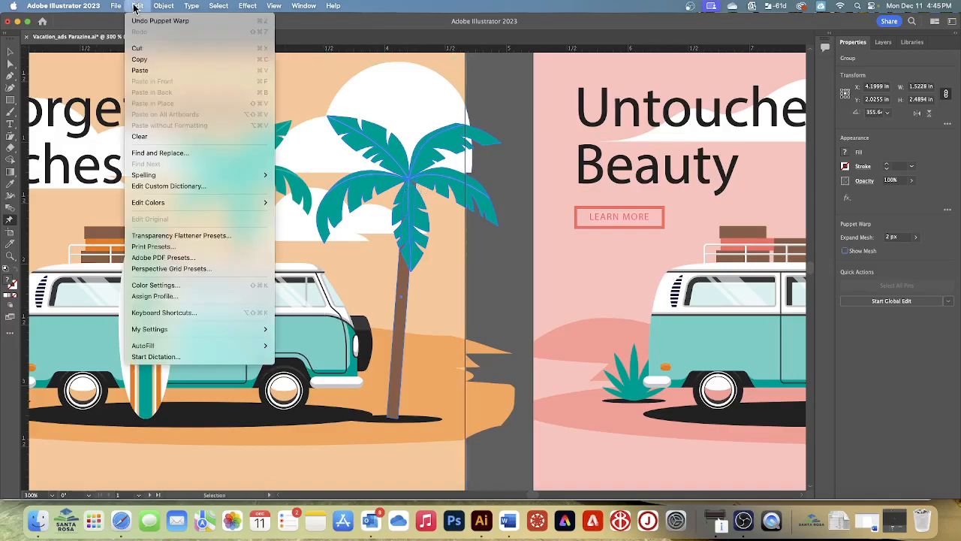
pyautogui.click(142, 21)
pyautogui.click(135, 7)
pyautogui.click(142, 21)
pyautogui.click(137, 6)
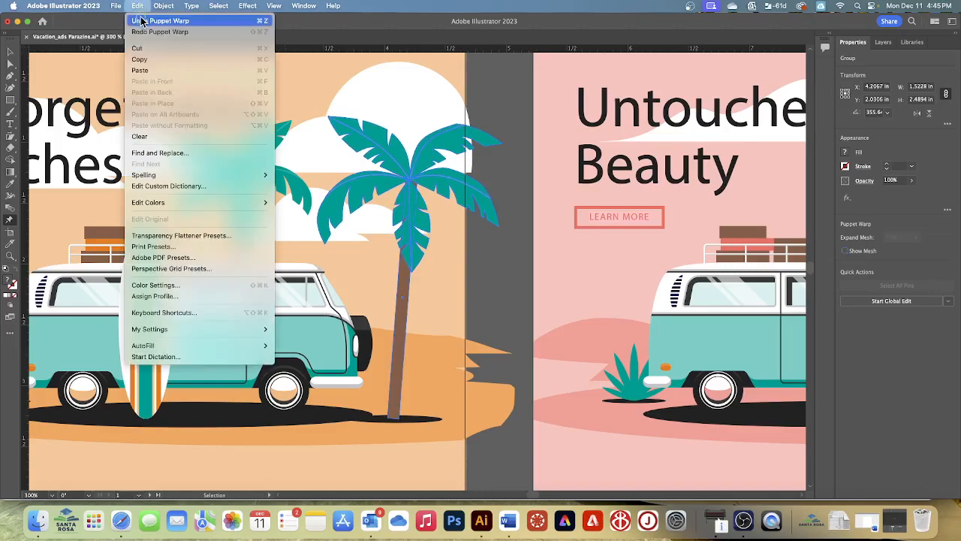
pyautogui.click(142, 20)
pyautogui.click(135, 6)
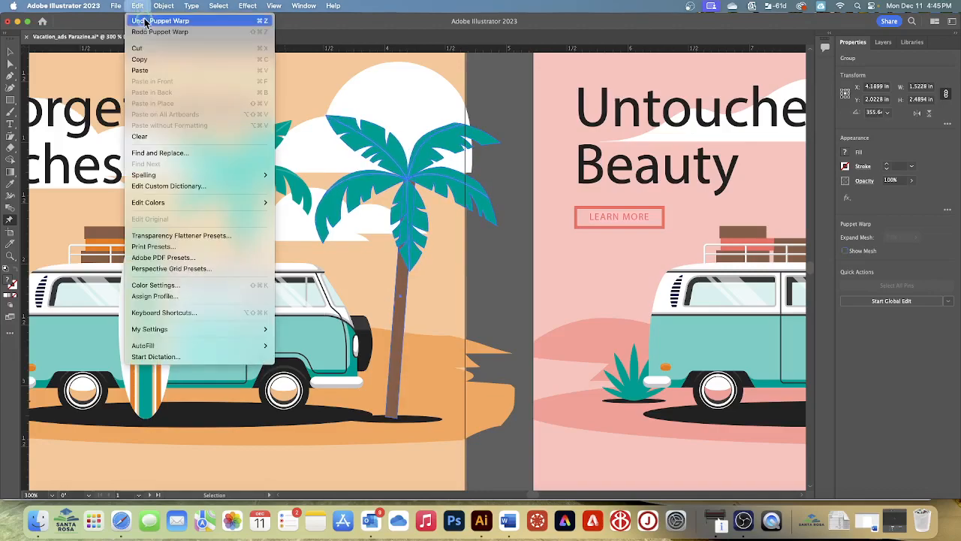
pyautogui.click(144, 21)
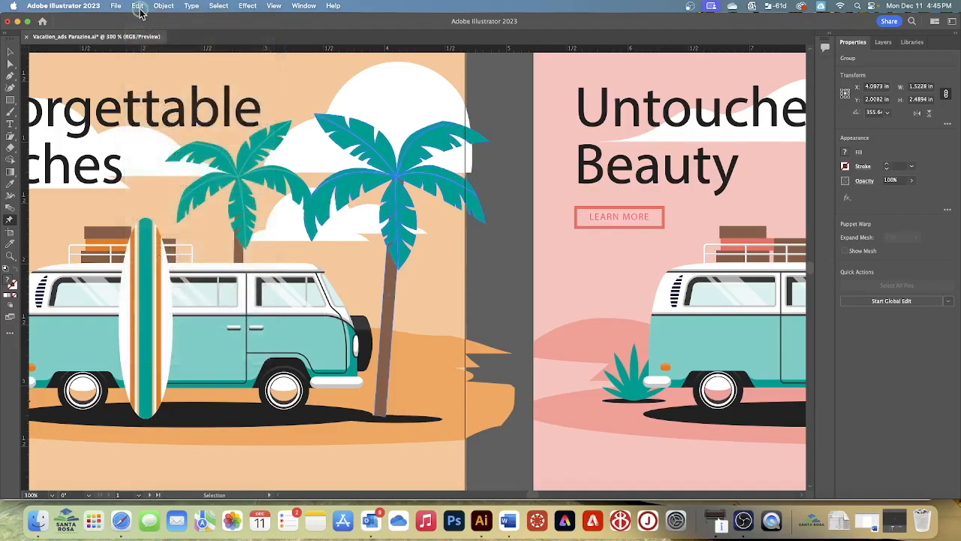
pyautogui.click(136, 6)
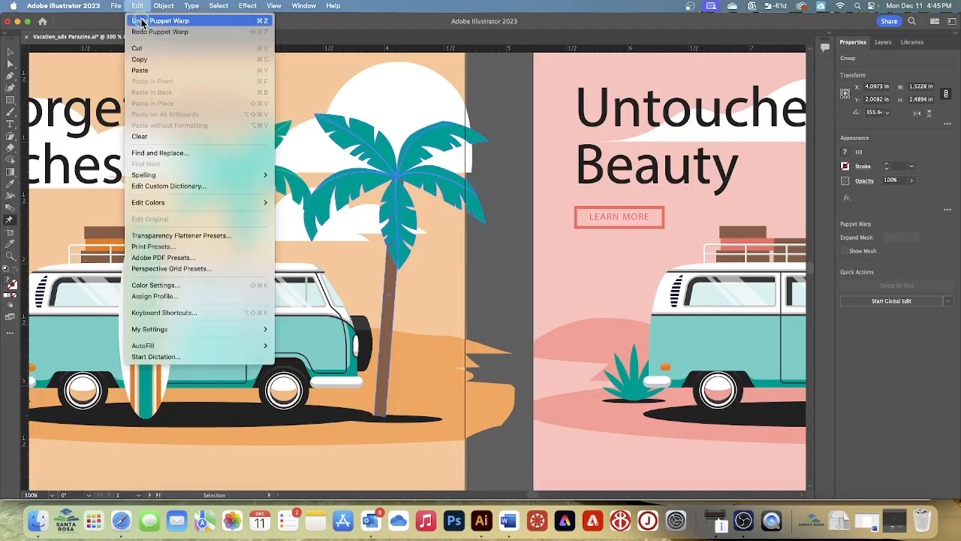
pyautogui.click(141, 21)
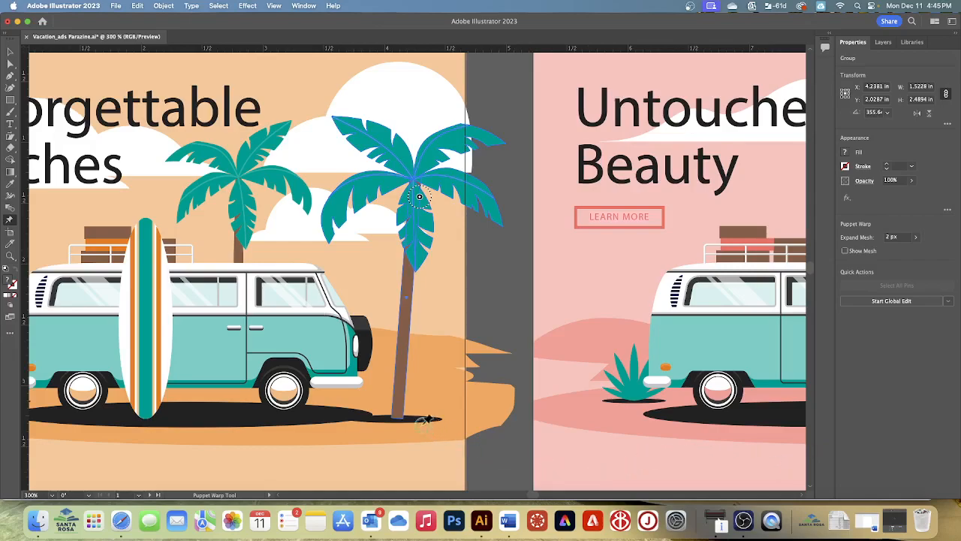
# - Anchor the base of the palm's trunk with a warp pin and bend the middle toward the van with another pin
pyautogui.click(398, 417)
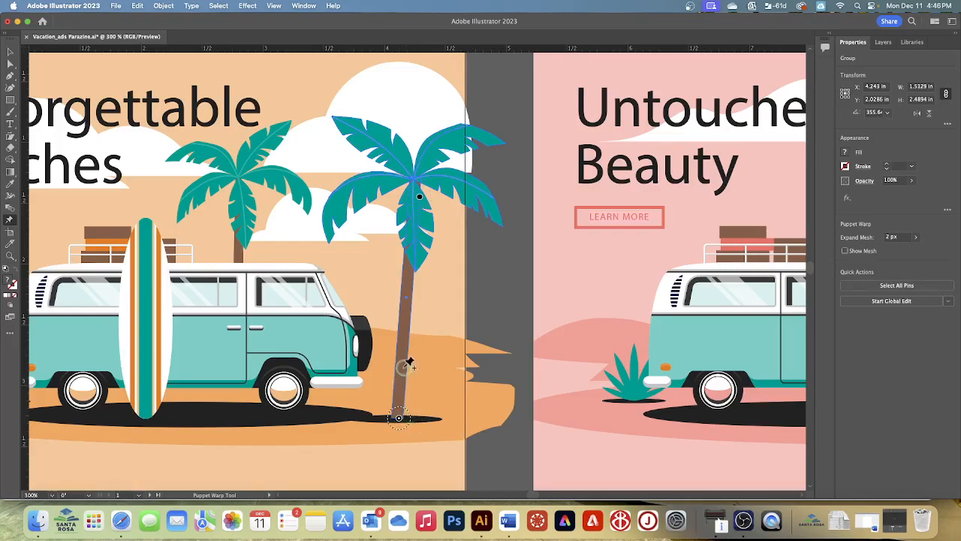
pyautogui.press('v')
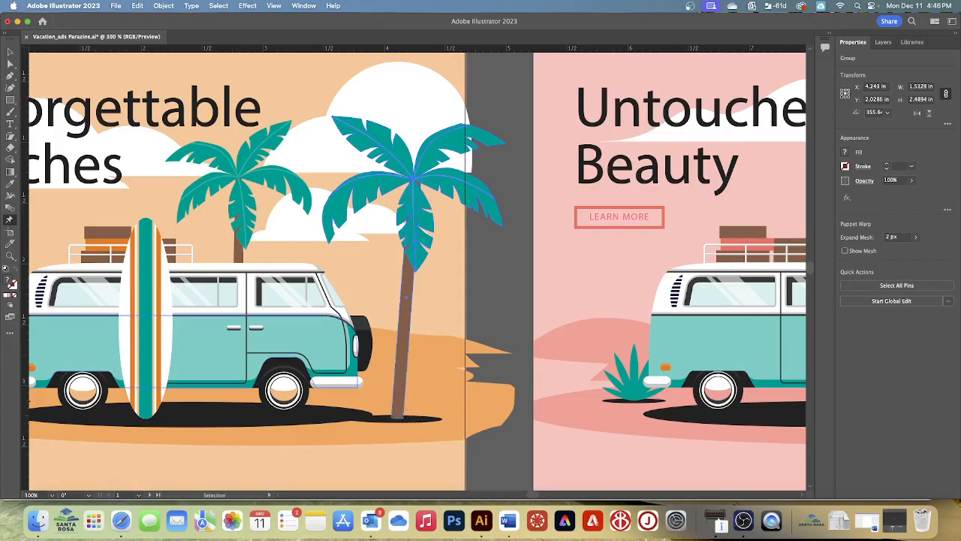
pyautogui.click(406, 314)
pyautogui.moveTo(406, 316); pyautogui.dragTo(388, 308)
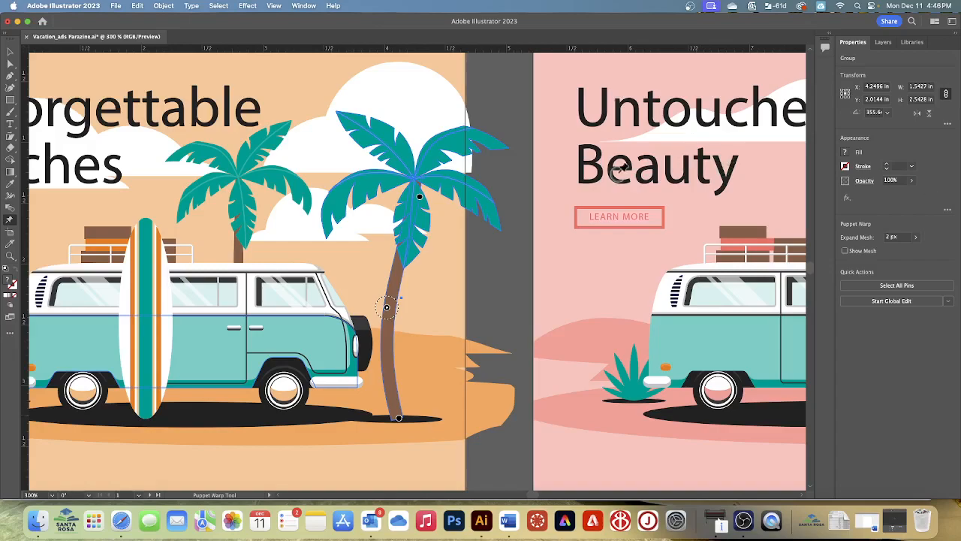
# - Replace the warp pin below the palm's crown with one closer to its center, and shift the crown away from the van
pyautogui.click(421, 196)
pyautogui.press('Delete')
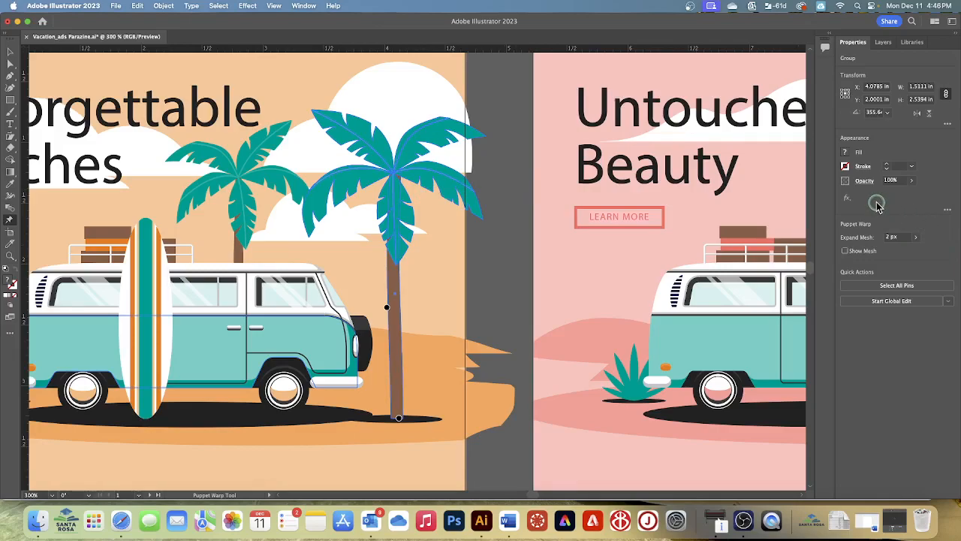
pyautogui.click(400, 184)
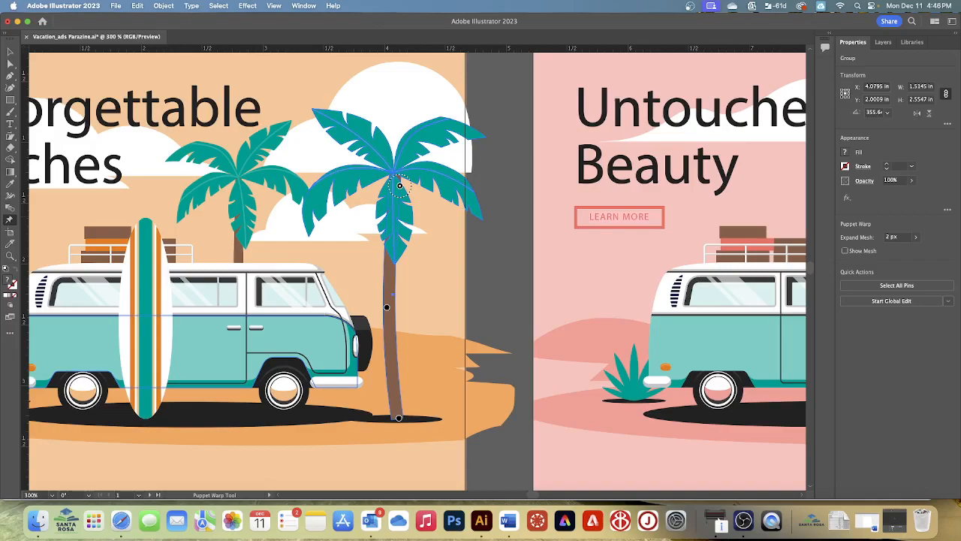
pyautogui.moveTo(401, 188); pyautogui.dragTo(418, 187)
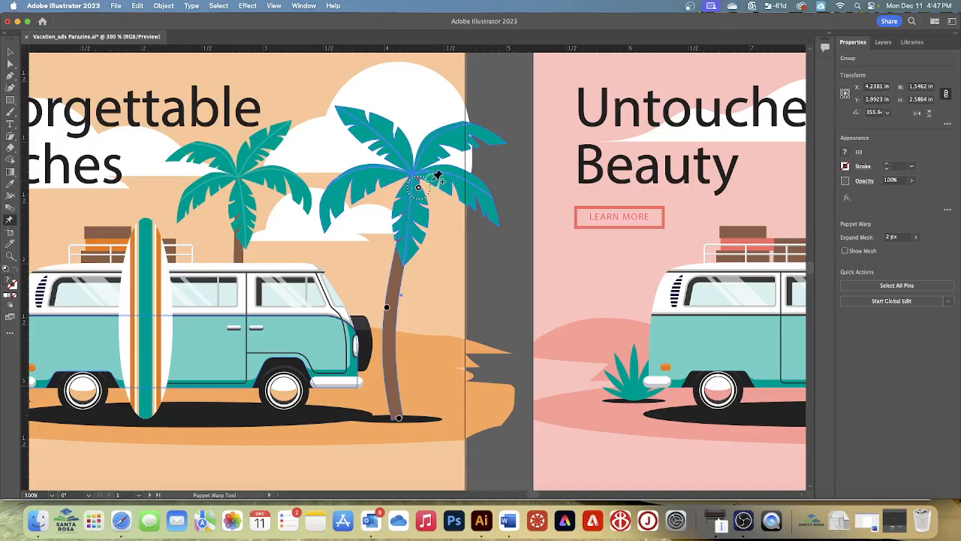
# - Rotate the palm's crown clockwise and bend its outer right frond with a tip pin, undoing the last outward stretch of that frond
pyautogui.moveTo(429, 188)
pyautogui.mouseDown()
pyautogui.moveTo(434, 201)
pyautogui.moveTo(438, 185)
pyautogui.mouseUp()
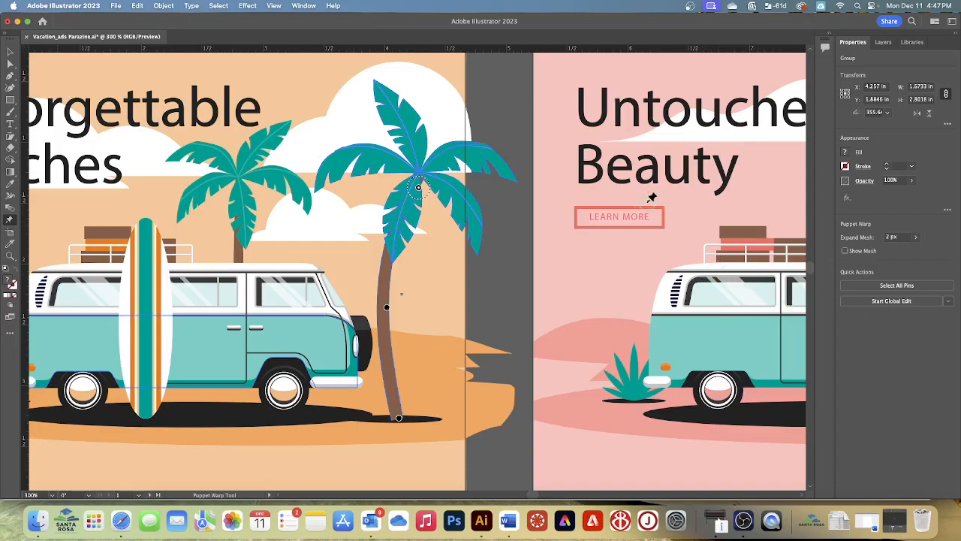
pyautogui.moveTo(512, 180); pyautogui.dragTo(508, 172)
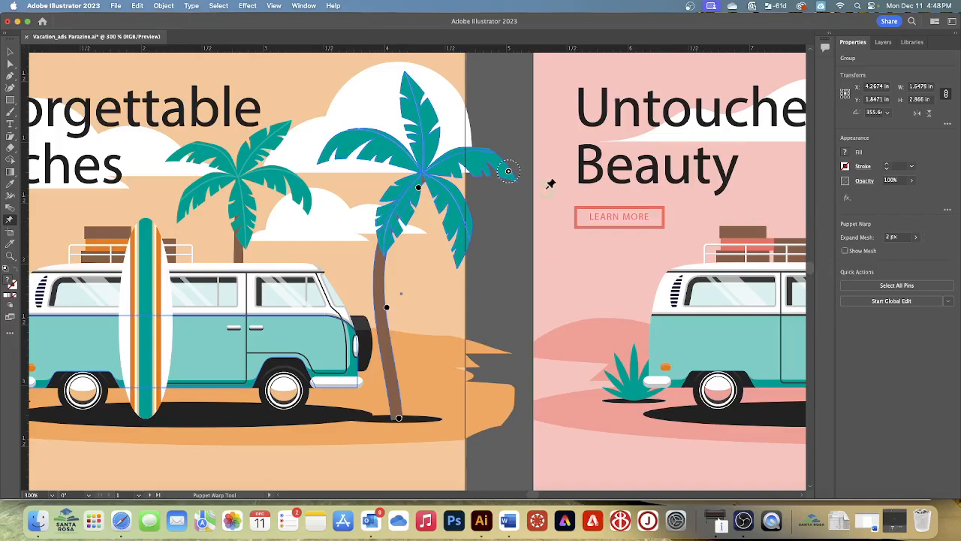
pyautogui.moveTo(508, 171); pyautogui.dragTo(517, 175)
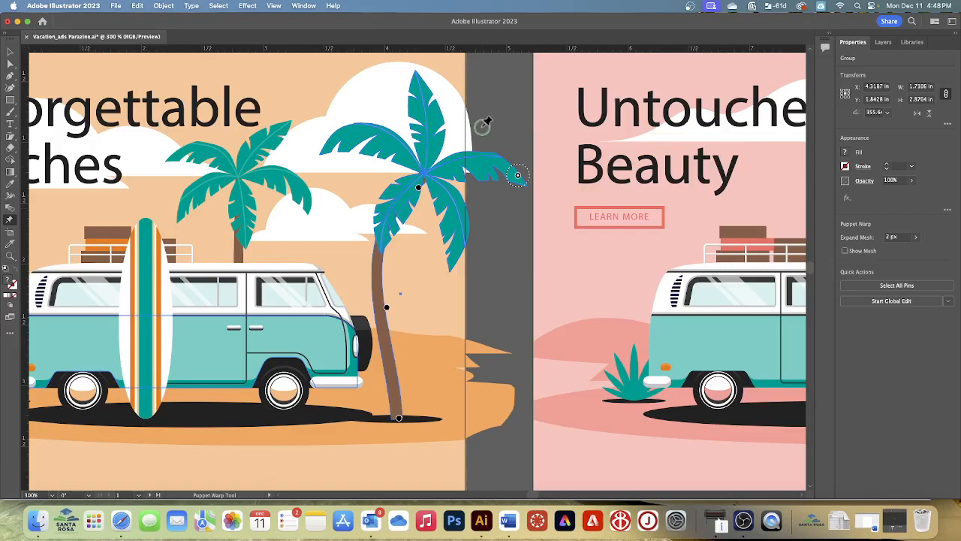
pyautogui.click(138, 5)
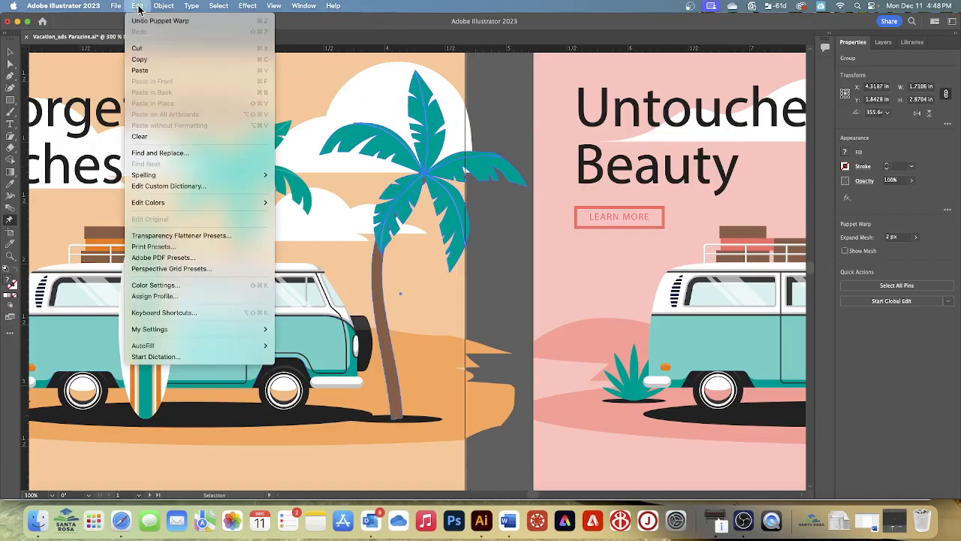
pyautogui.click(139, 24)
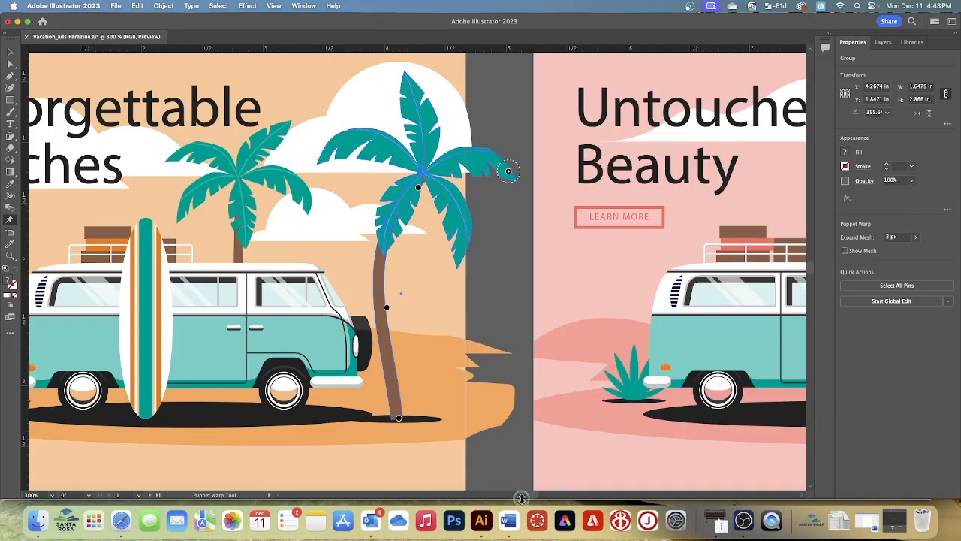
# - Shift the trunk's base pin away from the van and rotate the warp around it to form an S-curved trunk
pyautogui.scroll(-1, 398, 421)
pyautogui.click(399, 409)
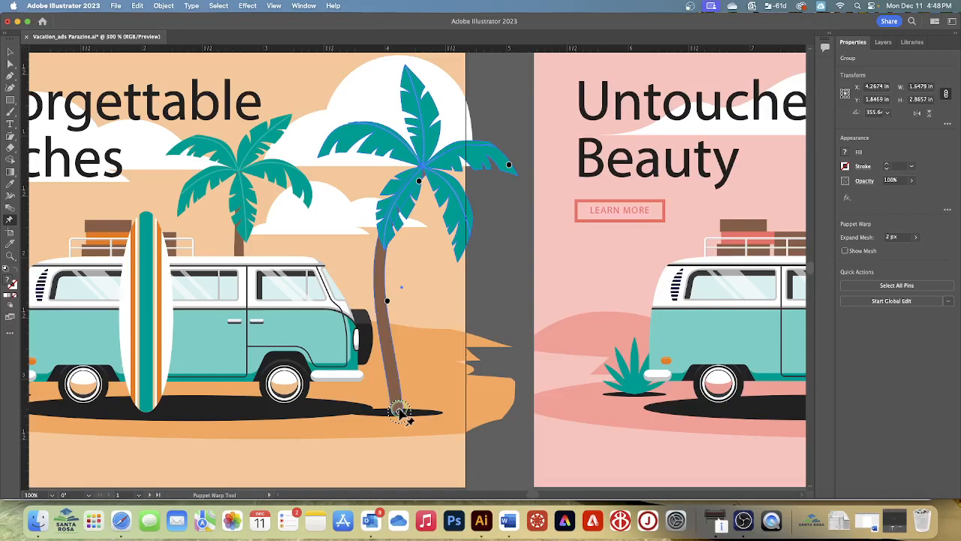
pyautogui.moveTo(399, 410)
pyautogui.mouseDown()
pyautogui.moveTo(409, 411)
pyautogui.moveTo(377, 407)
pyautogui.moveTo(415, 410)
pyautogui.mouseUp()
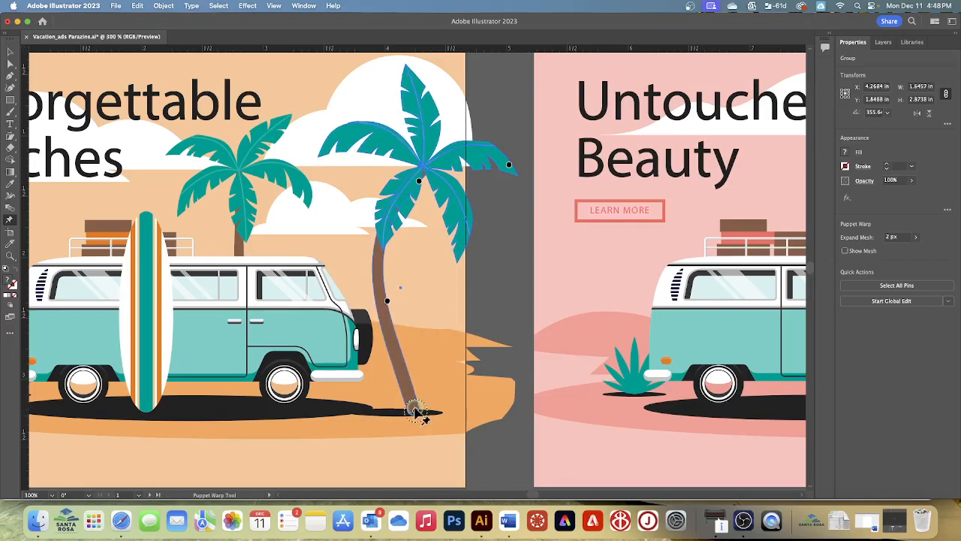
pyautogui.moveTo(412, 404); pyautogui.dragTo(416, 410)
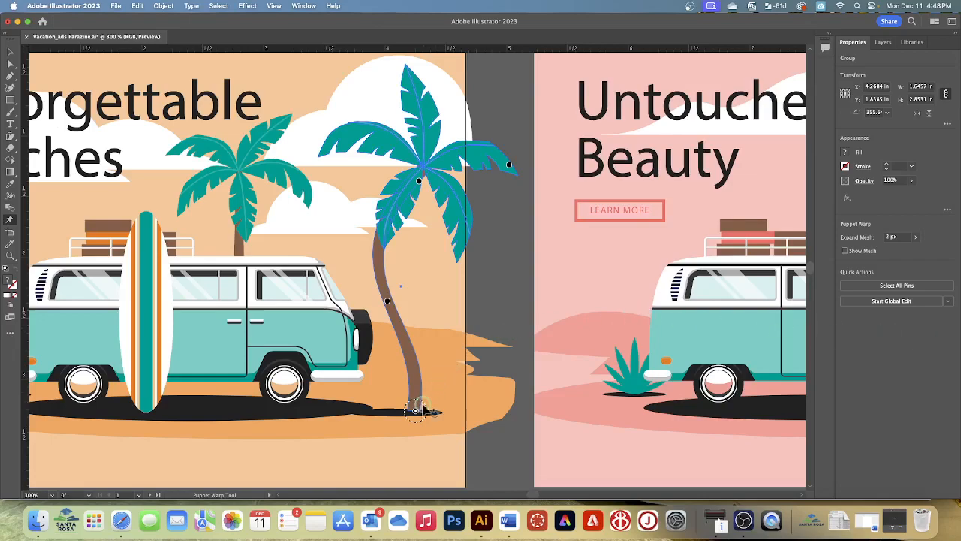
pyautogui.moveTo(419, 401)
pyautogui.mouseDown()
pyautogui.moveTo(411, 402)
pyautogui.moveTo(438, 416)
pyautogui.moveTo(417, 407)
pyautogui.mouseUp()
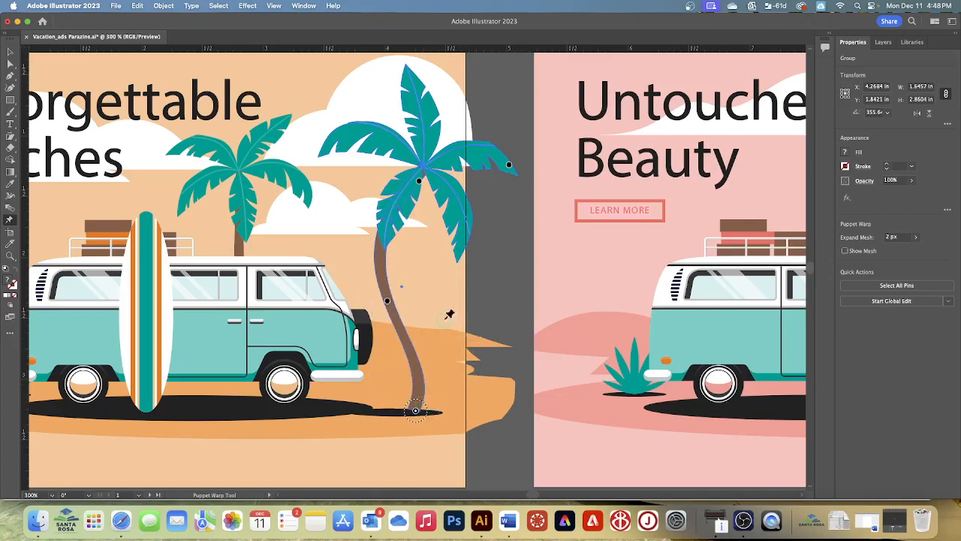
# - Deselect the warped palm and save the vacation ads document with all artboards in view
pyautogui.press('v')
pyautogui.click(218, 6)
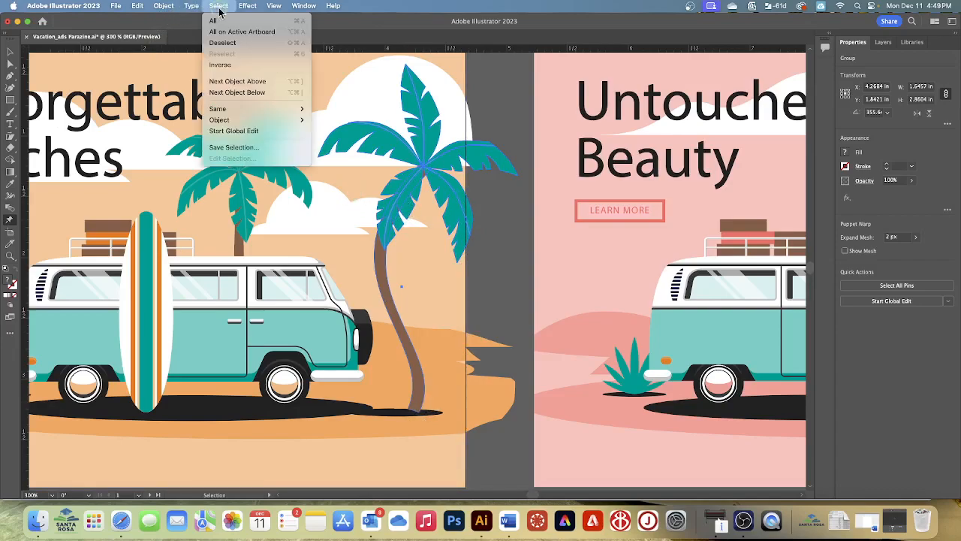
pyautogui.click(239, 43)
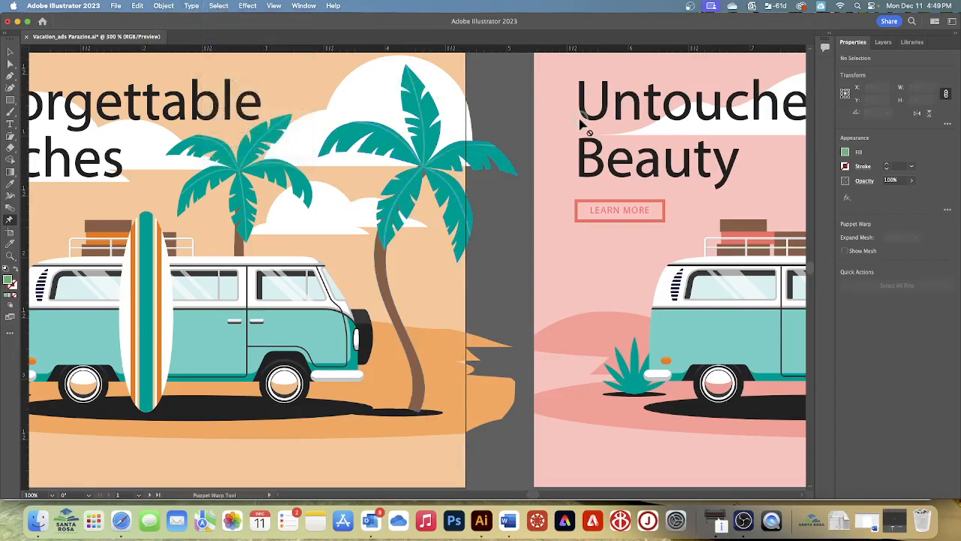
pyautogui.click(275, 6)
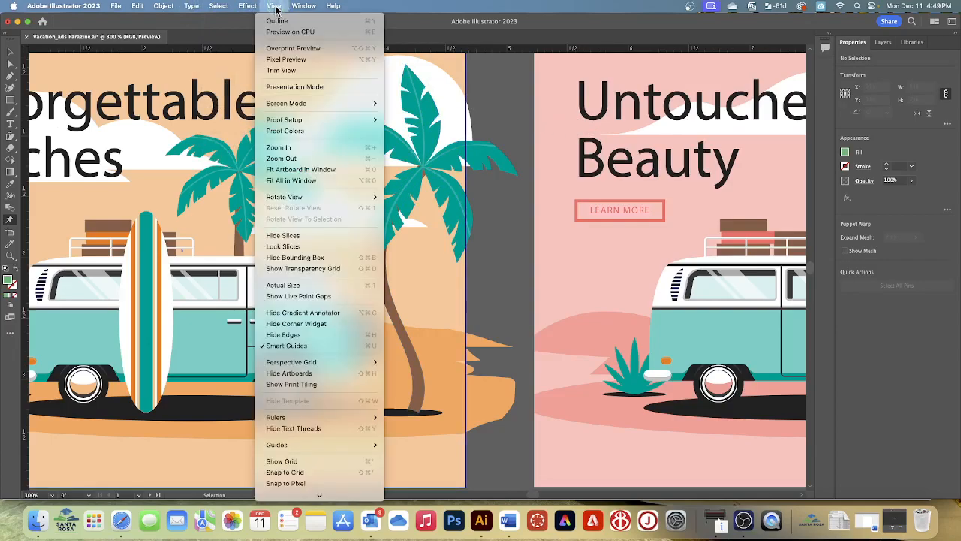
pyautogui.click(306, 181)
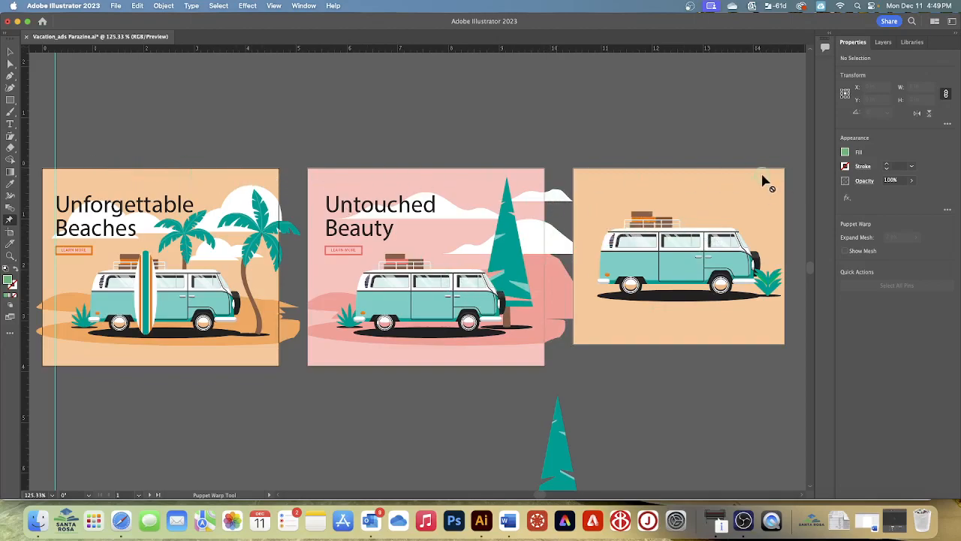
pyautogui.click(117, 6)
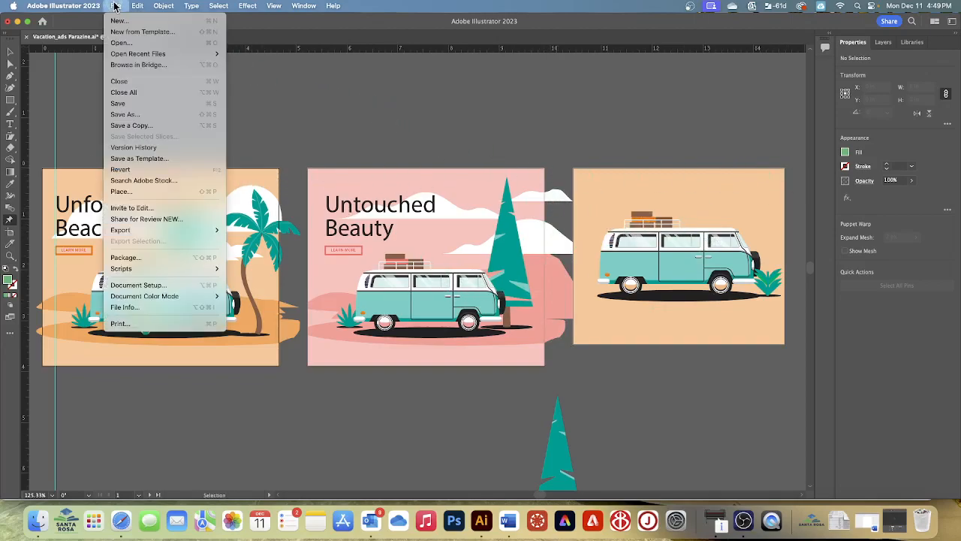
pyautogui.click(123, 104)
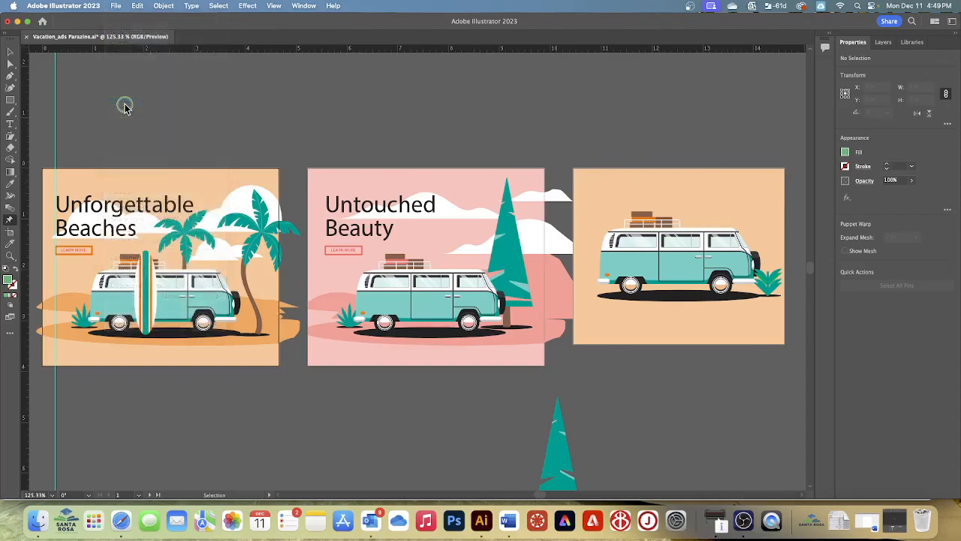